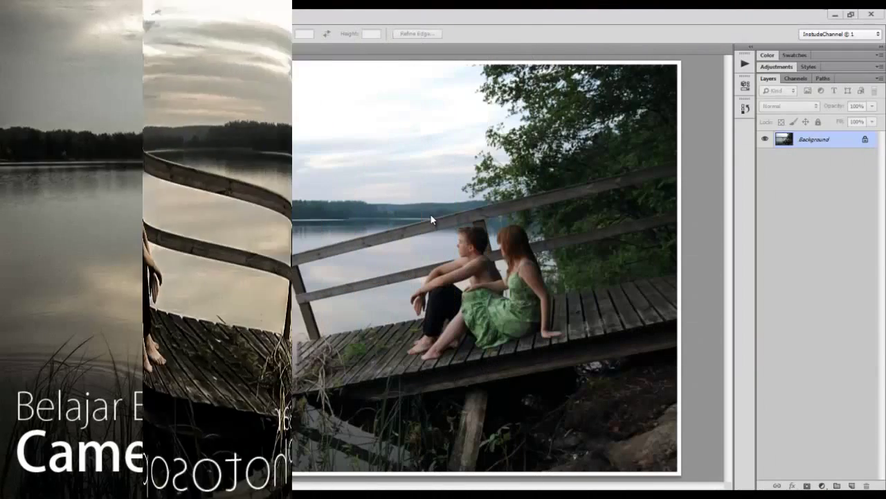
Step: Resize the pier photo to 30 percent (1110 × 748 px) and view it at 100%
left_click(75, 16)
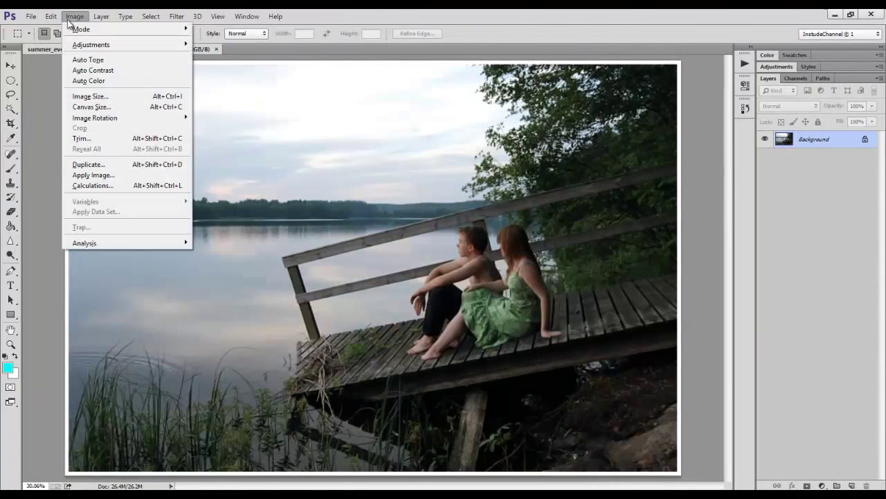
left_click(90, 94)
type("30")
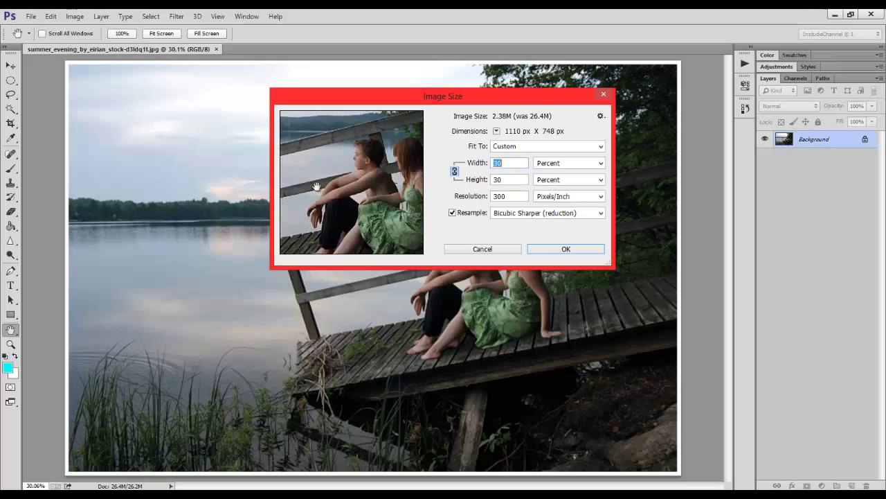
left_click(560, 249)
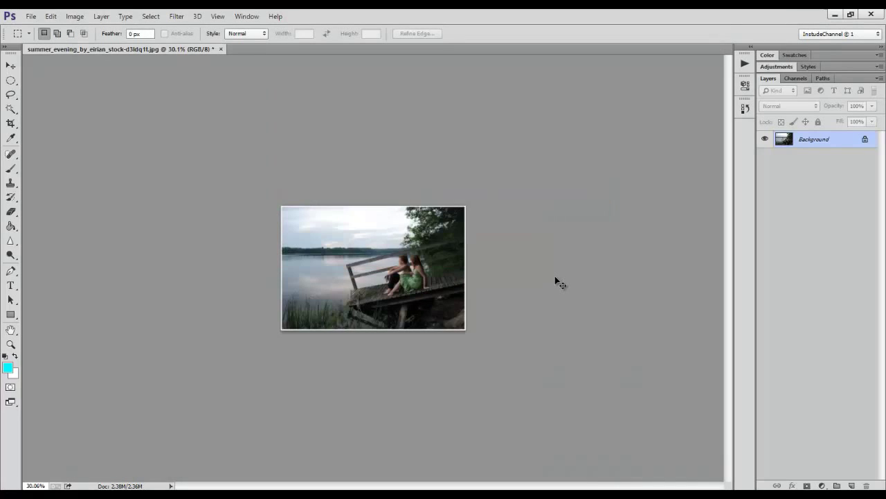
key("ctrl+1")
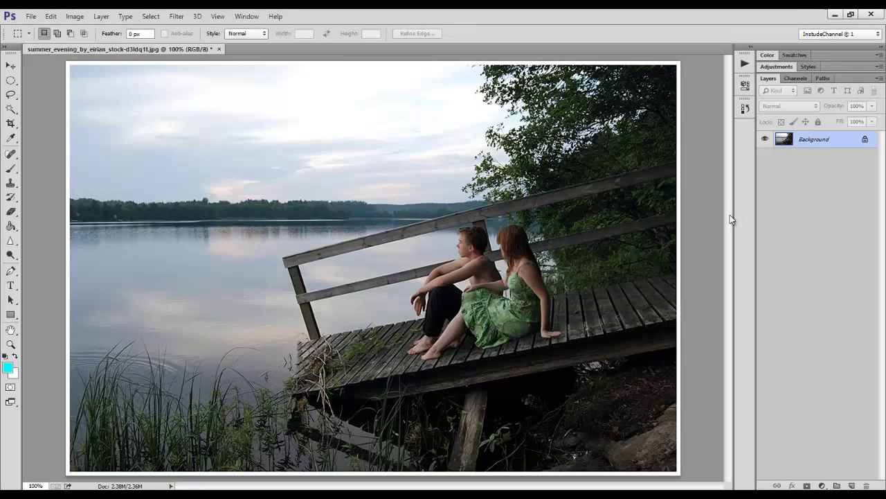
Step: Convert the Background layer to a smart object and open the Camera Raw Filter at 100% preview
right_click(831, 151)
left_click(838, 195)
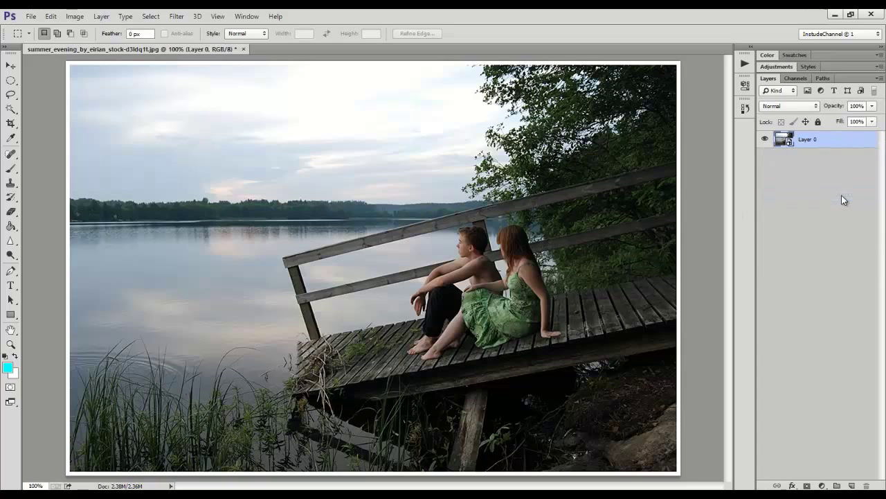
left_click(176, 16)
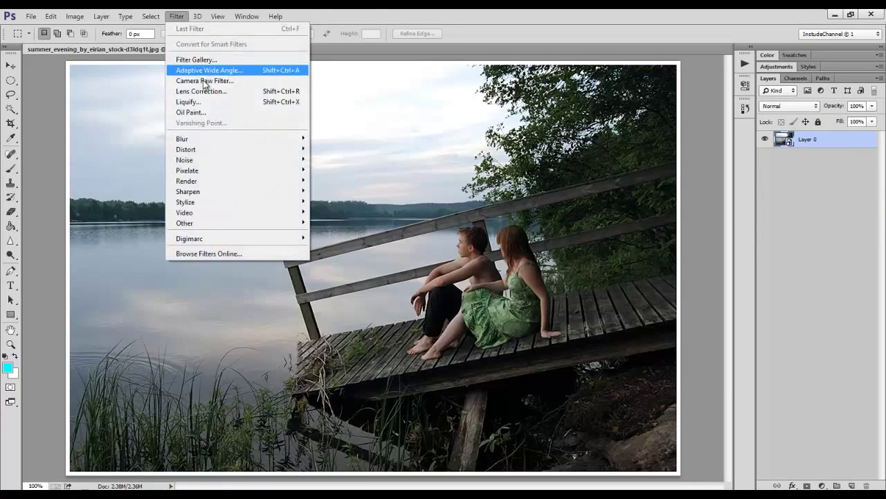
left_click(212, 80)
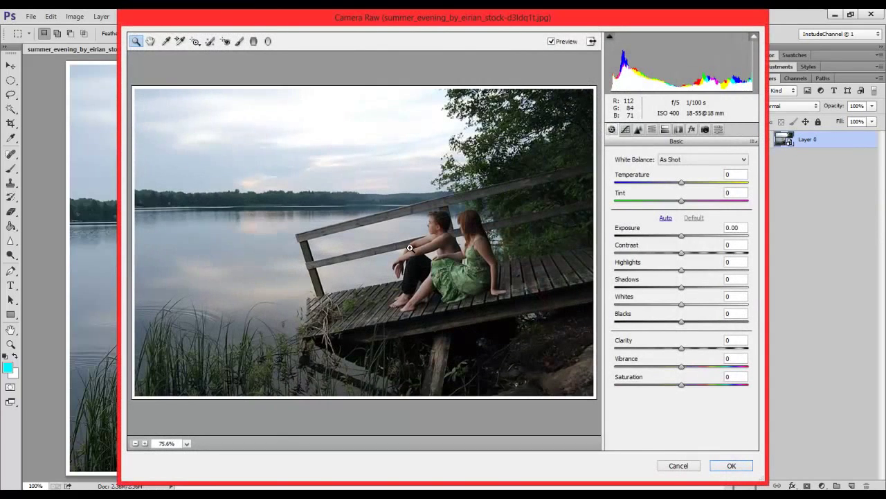
left_click(592, 41)
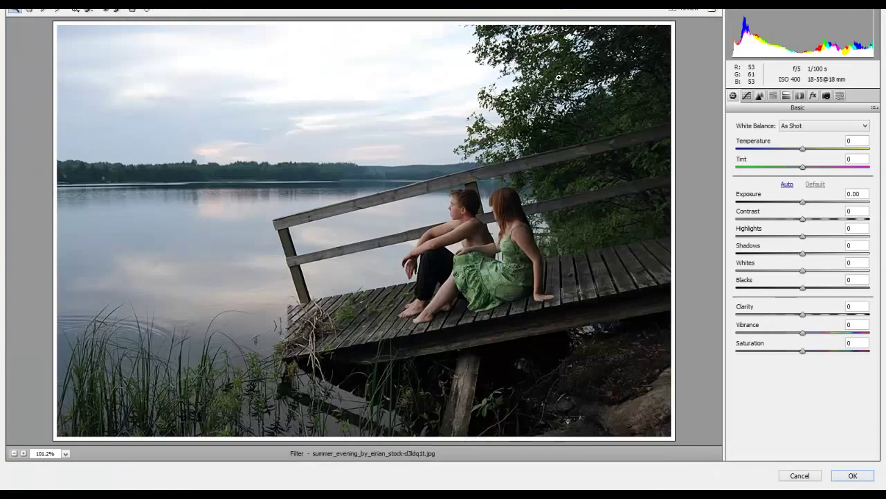
left_click(713, 9)
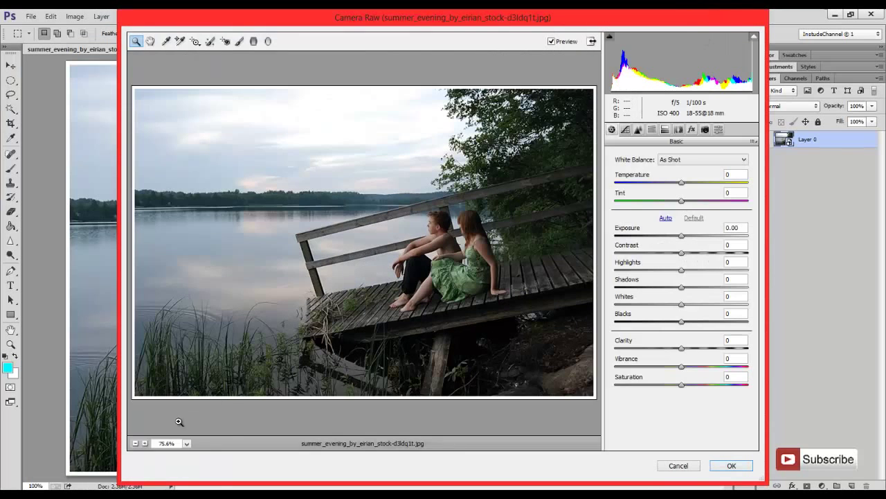
left_click(186, 443)
left_click(178, 413)
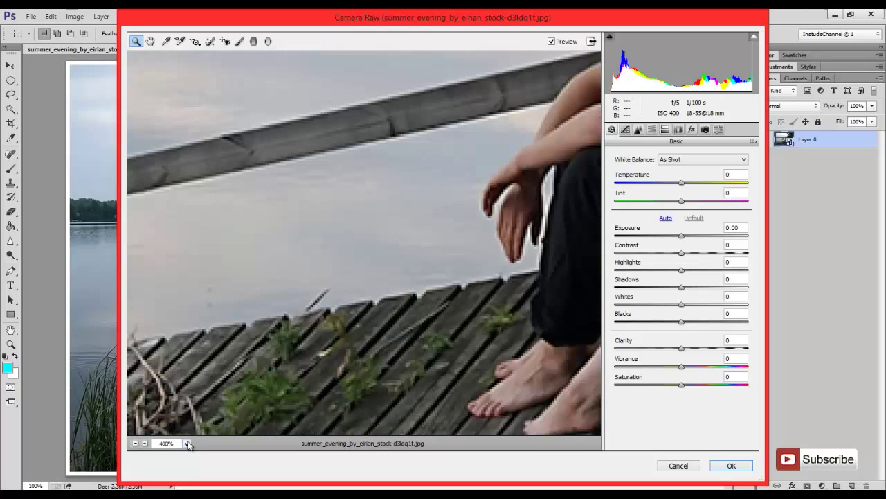
left_click(187, 443)
left_click(187, 383)
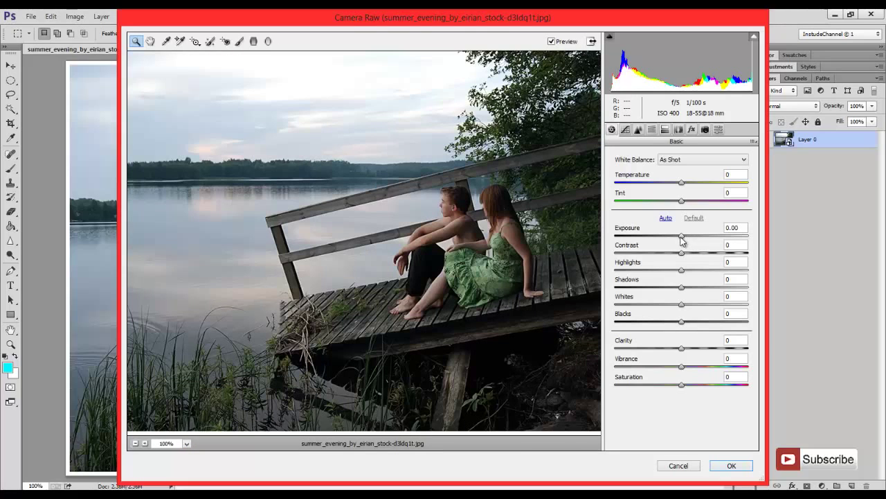
Step: Set Exposure -0.40, Contrast +38, Highlights -100, Shadows -50 and Clarity +43, then fit the preview
mouse_move(688, 255)
left_mouse_down()
mouse_move(706, 254)
mouse_move(677, 237)
mouse_move(683, 272)
mouse_move(601, 270)
left_mouse_up()
left_click_drag(681, 291, 720, 291)
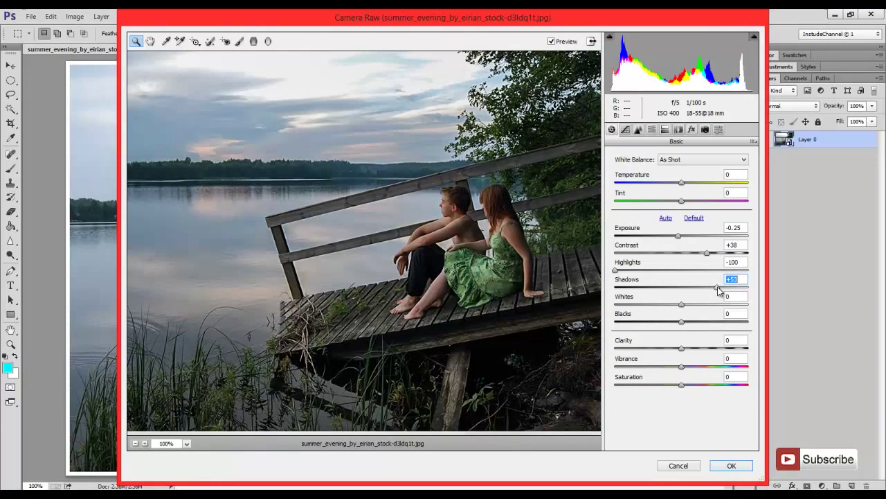
mouse_move(719, 290)
left_mouse_down()
mouse_move(640, 290)
mouse_move(702, 290)
mouse_move(643, 291)
mouse_move(634, 305)
mouse_move(701, 305)
mouse_move(631, 306)
mouse_move(713, 304)
mouse_move(697, 304)
left_mouse_up()
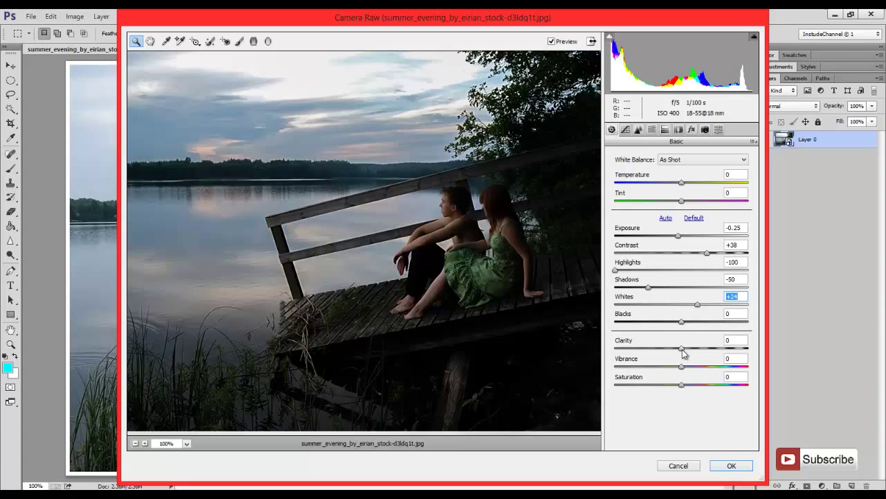
mouse_move(682, 348)
left_mouse_down()
mouse_move(725, 348)
mouse_move(579, 337)
mouse_move(723, 353)
mouse_move(711, 355)
left_mouse_up()
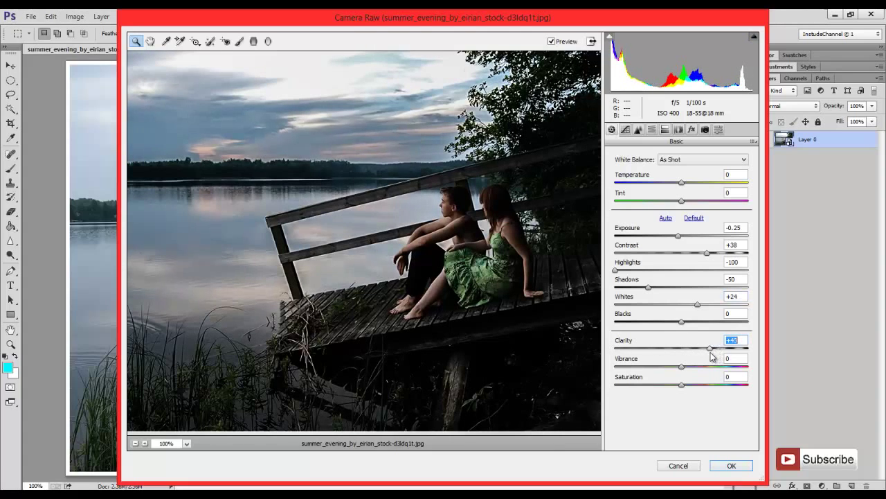
left_click_drag(680, 239, 677, 239)
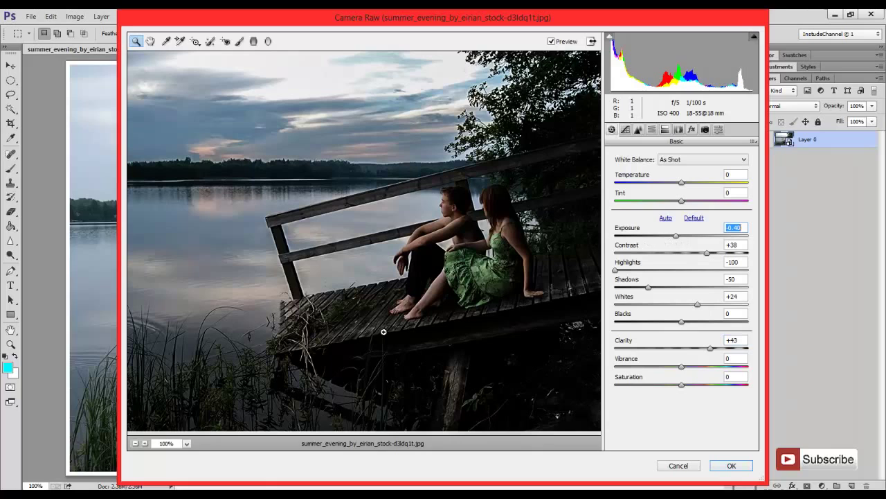
left_click(186, 443)
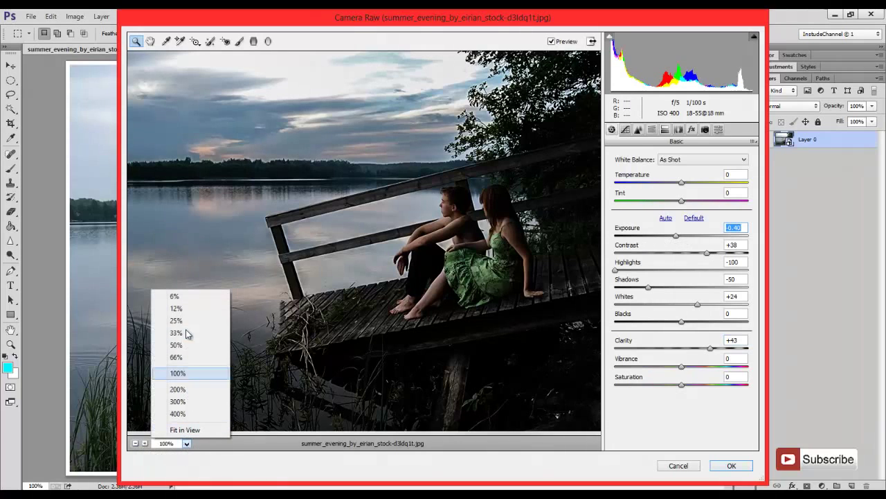
left_click(203, 430)
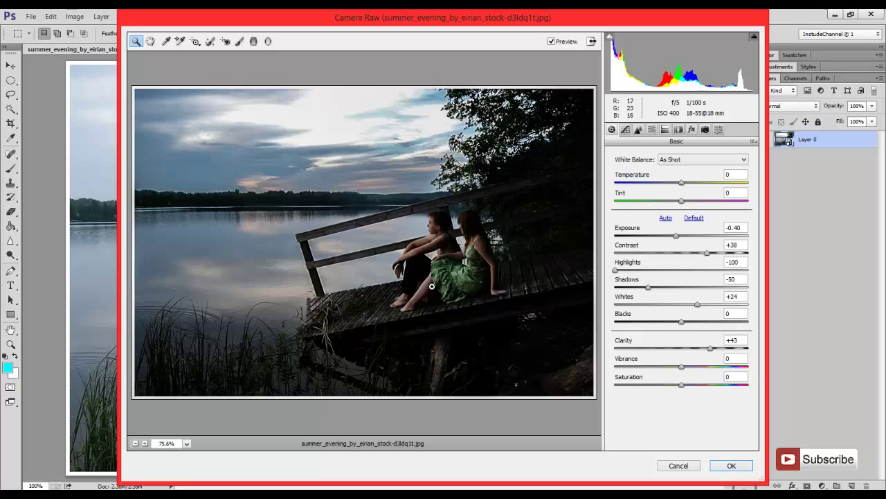
Step: Drag a graduated filter from the upper-left sky to the couple with Exposure -0.60, Highlights +100, Shadows +21
left_click(254, 41)
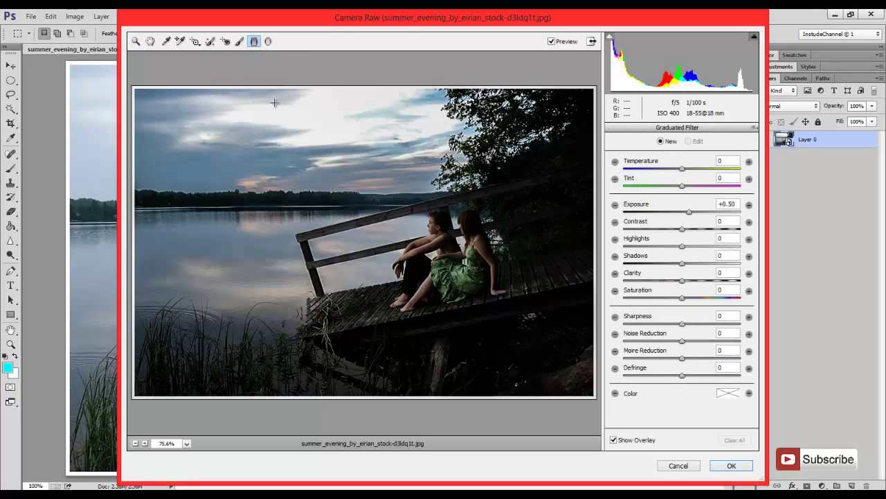
left_click_drag(166, 124, 470, 279)
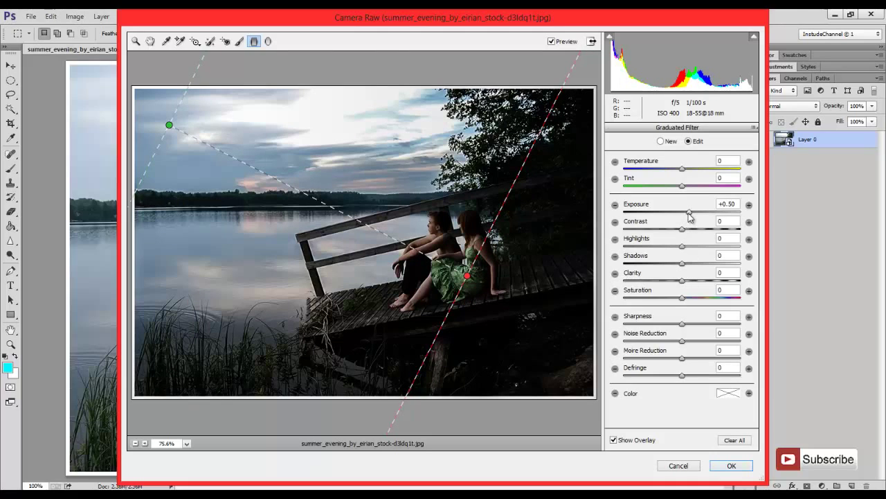
mouse_move(683, 229)
left_mouse_down()
mouse_move(686, 247)
mouse_move(702, 247)
mouse_move(687, 247)
left_mouse_up()
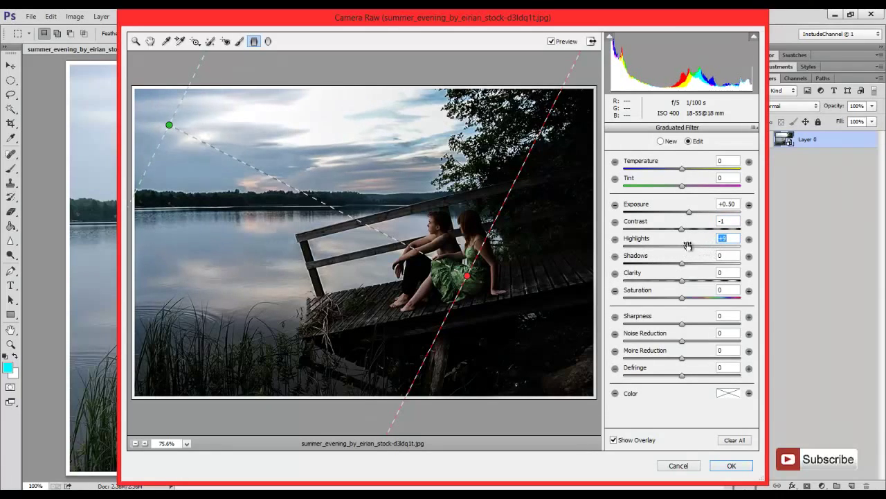
left_click_drag(689, 211, 673, 211)
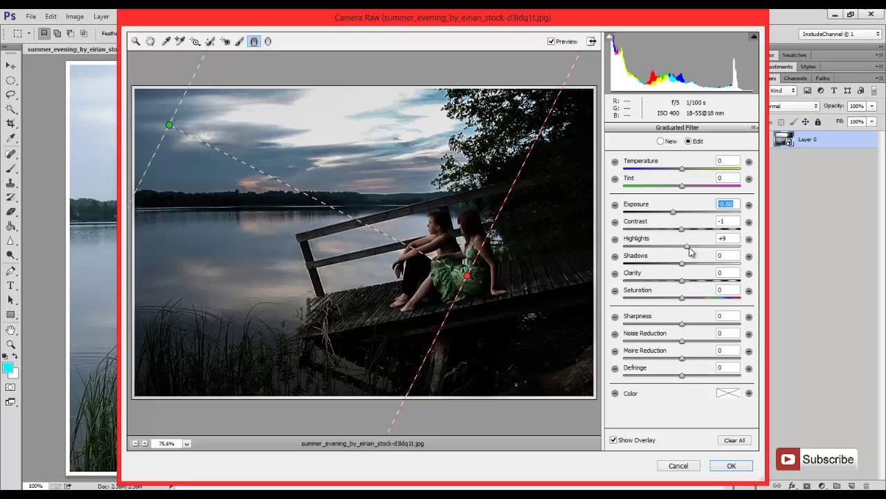
left_click_drag(689, 247, 743, 247)
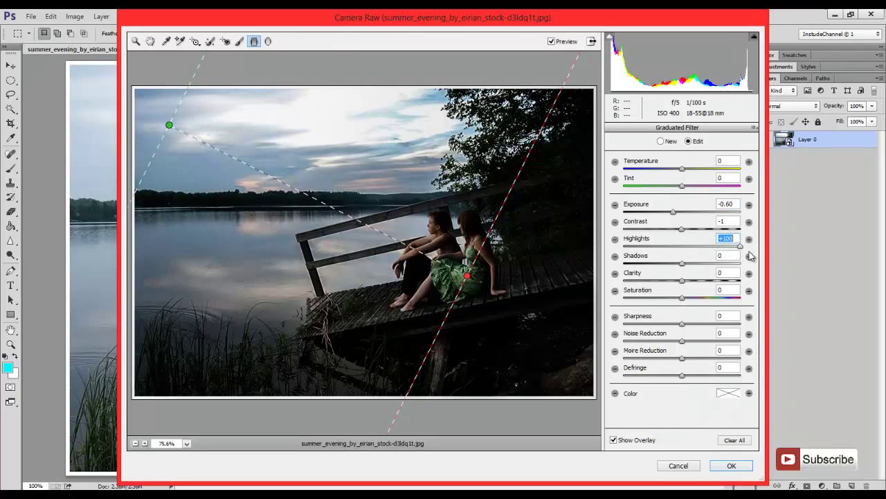
left_click_drag(682, 264, 693, 264)
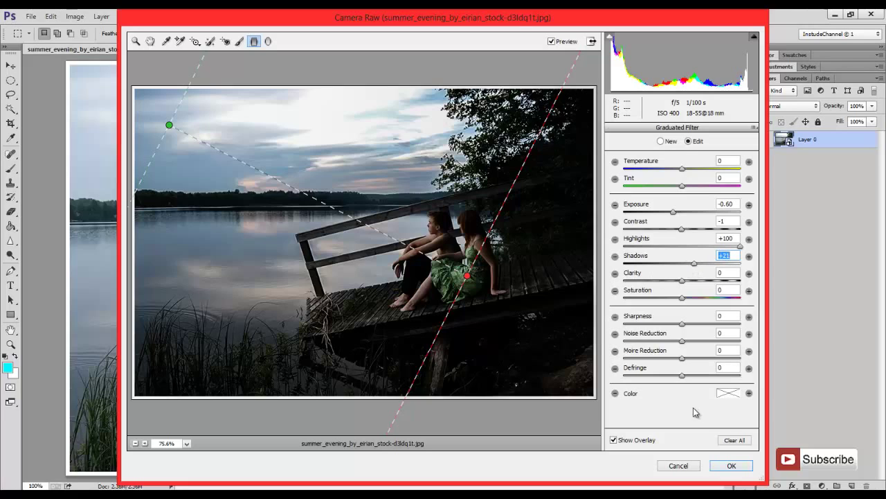
Step: Compare before and after, warm Temperature to +11, raise Clarity to +54, and apply to Layer 0
left_click(135, 41)
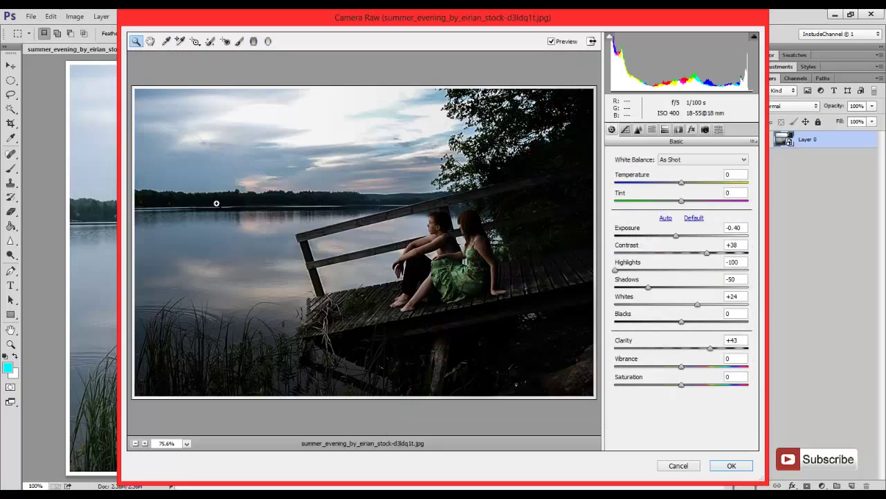
left_click(551, 41)
left_click(551, 42)
left_click(551, 41)
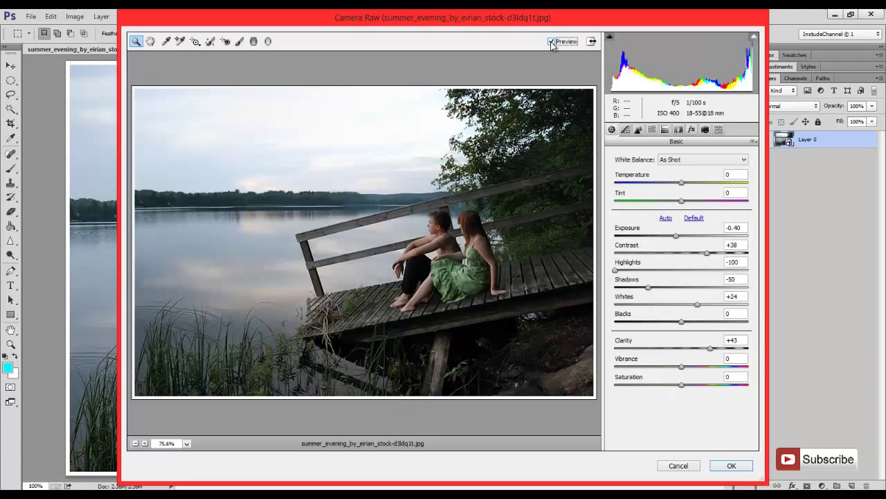
left_click(551, 42)
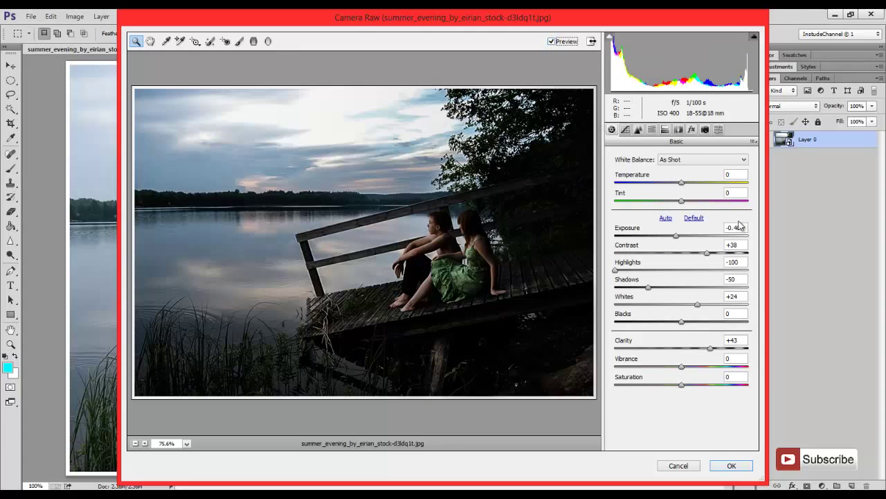
left_click_drag(682, 182, 689, 184)
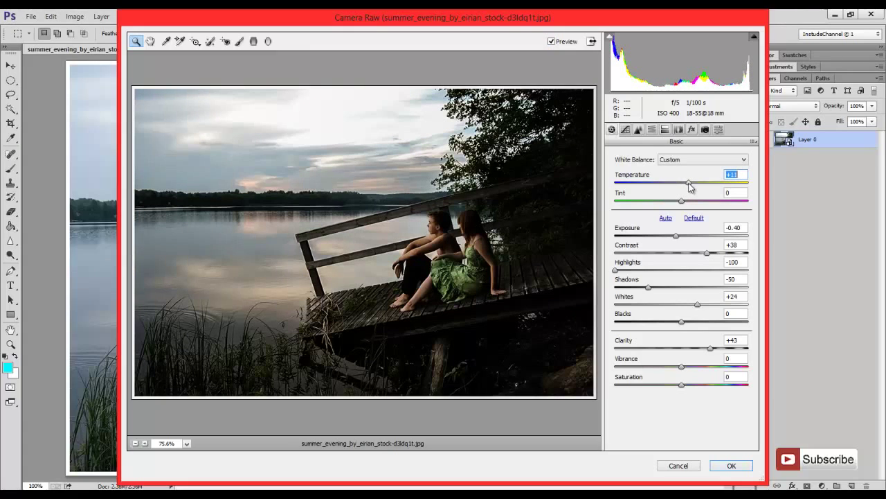
left_click_drag(711, 347, 698, 351)
left_click(741, 469)
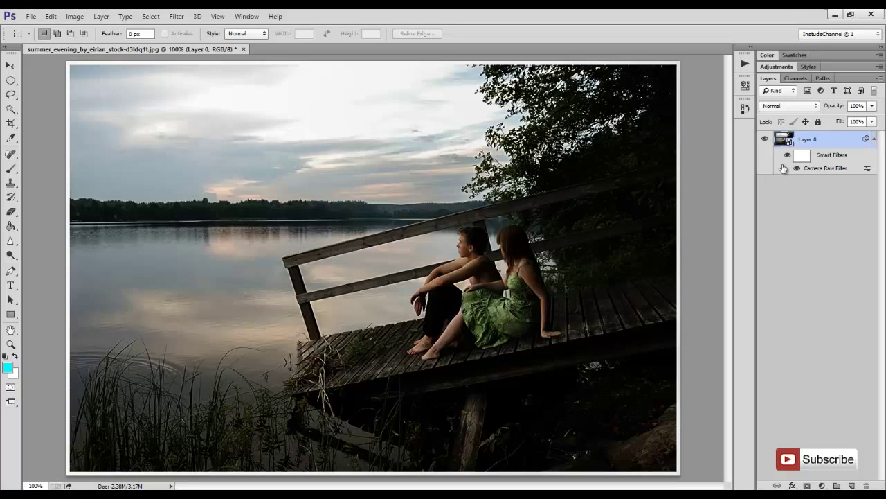
Step: Open Layer 0's smart object contents and convert its Background layer to a smart object
left_click(786, 155)
left_click(787, 155)
double_click(781, 141)
left_click(443, 210)
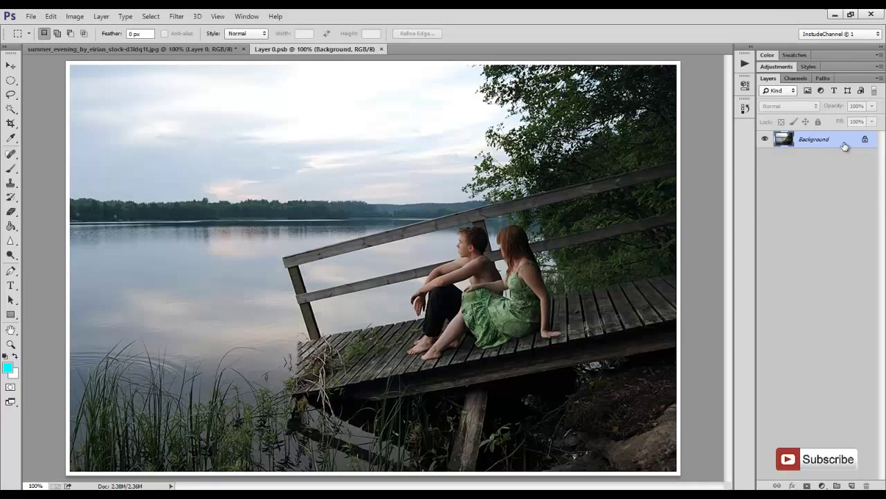
right_click(842, 143)
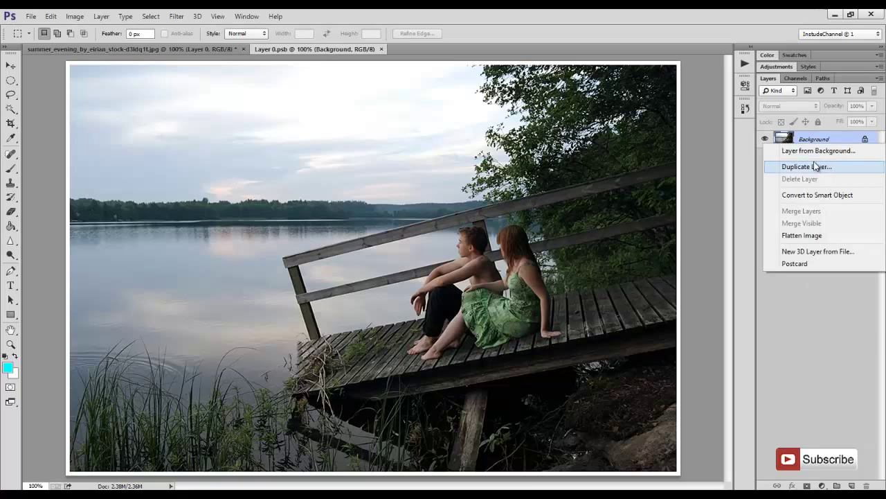
left_click(807, 195)
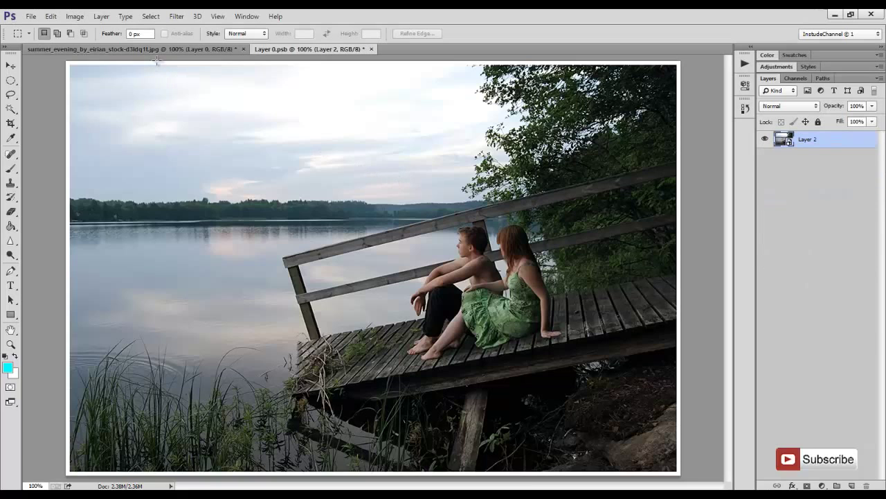
Step: Apply a 2.1-pixel Gaussian Blur smart filter and invert its mask to black
left_click(176, 16)
left_click(328, 217)
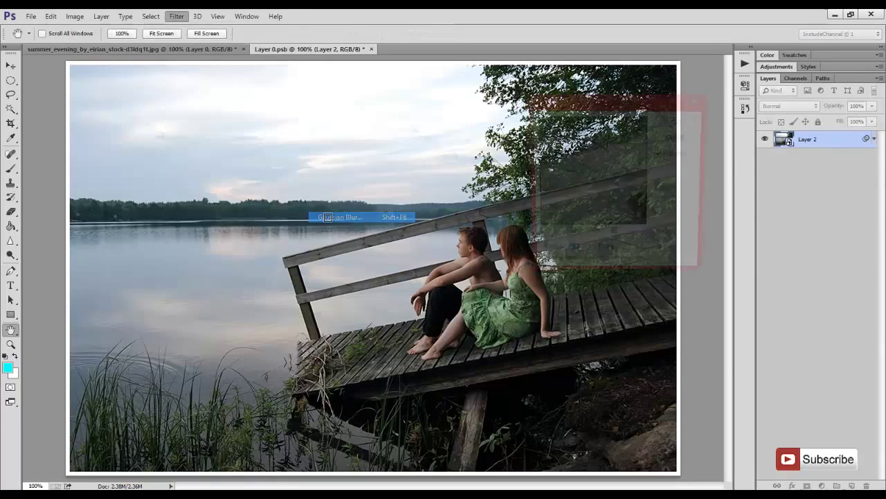
left_click_drag(552, 269, 550, 269)
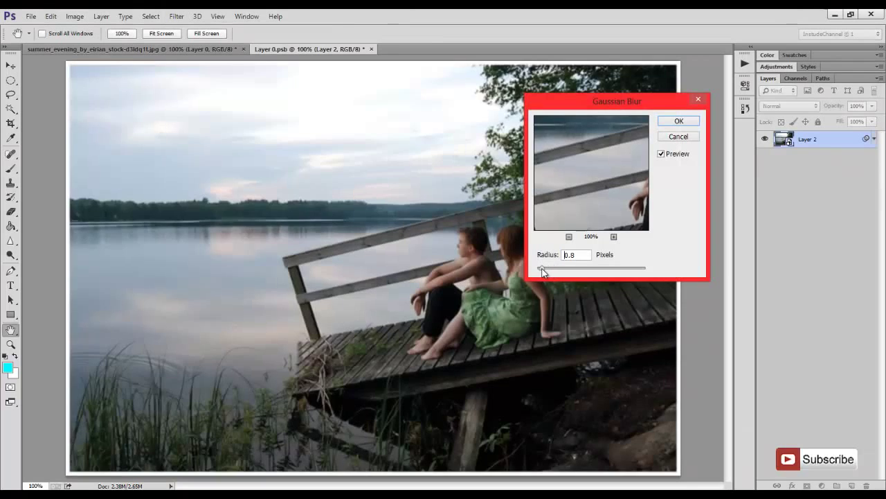
left_click(679, 121)
key("ctrl+i")
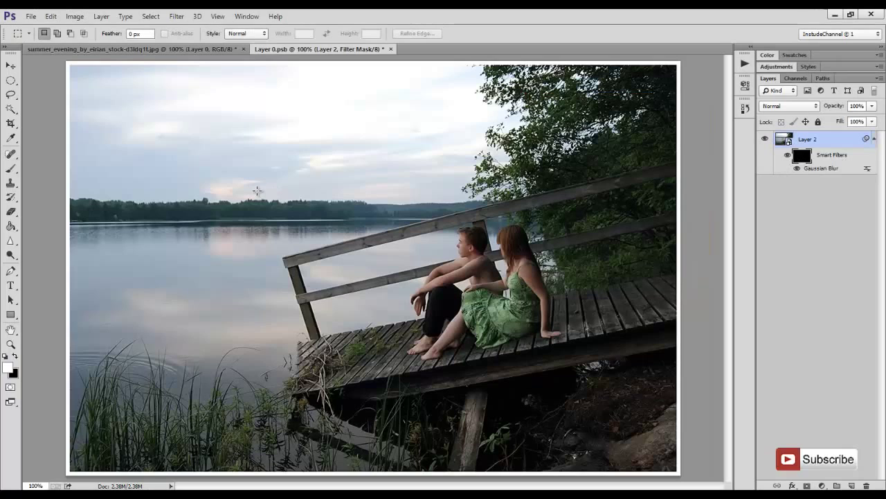
Step: Set up a soft round brush at 75 px size and 40% opacity
left_click(11, 169)
right_click(309, 189)
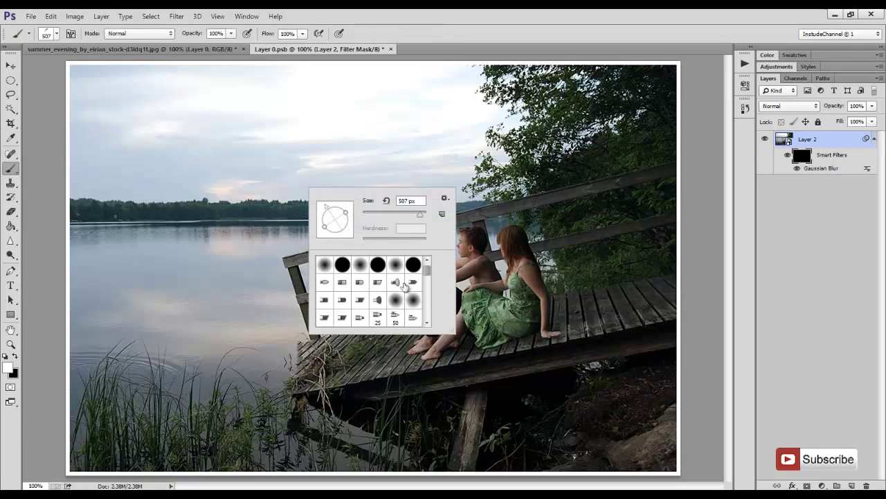
left_click(361, 269)
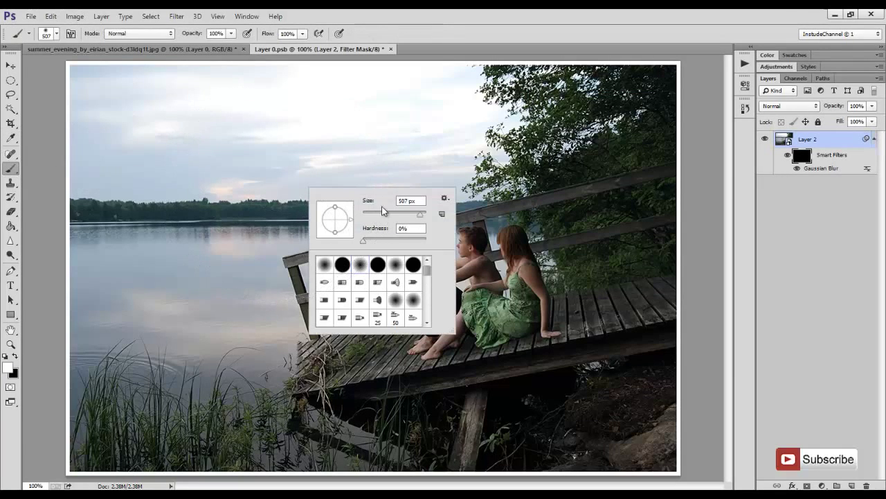
type("75")
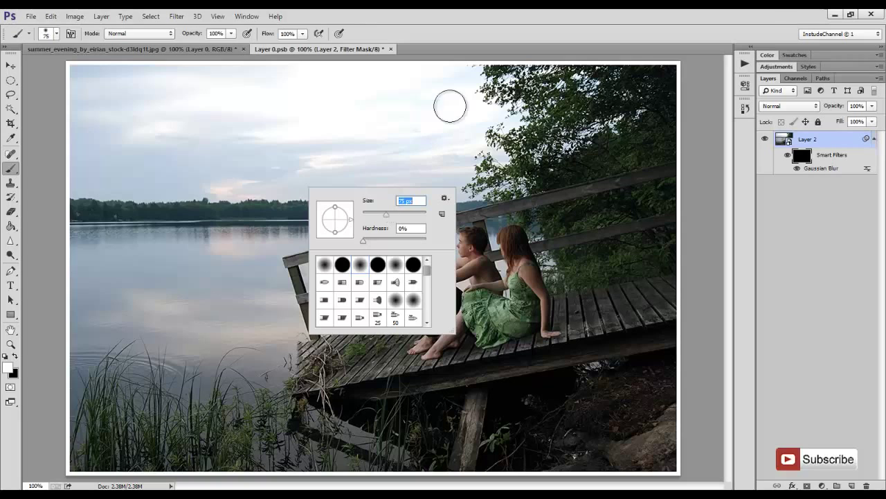
key("Return")
left_click(191, 34)
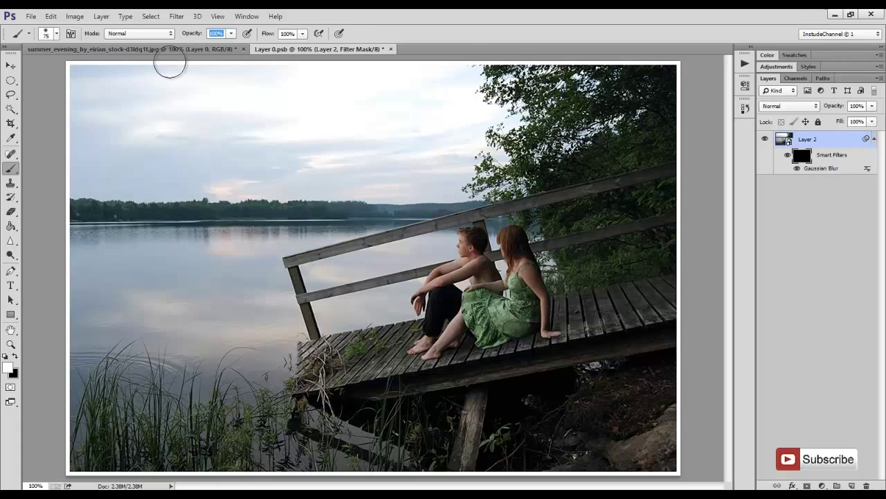
type("40")
key("Return")
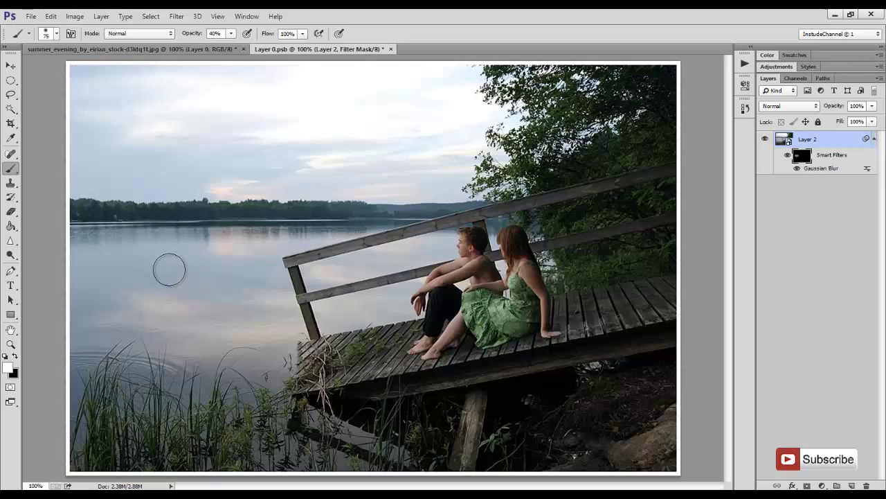
Step: Paint white on the blur mask over the lake, foreground reeds and trees with varying brush sizes
left_click_drag(235, 257, 212, 257)
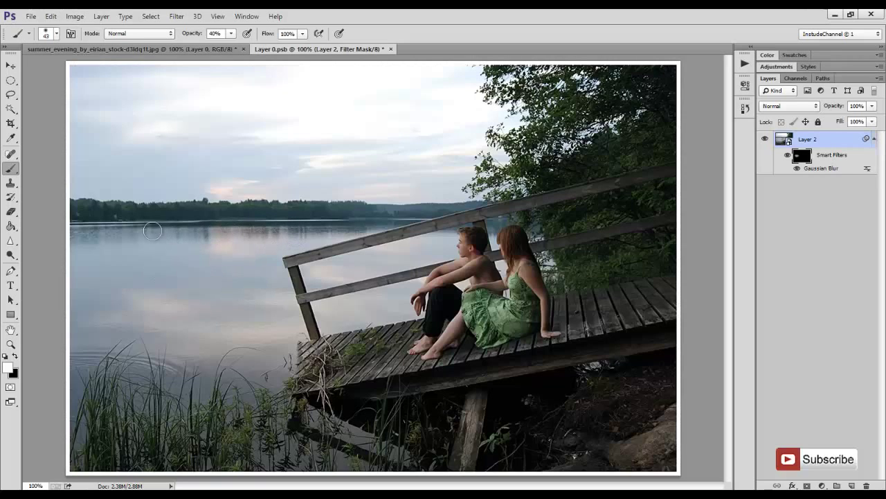
mouse_move(136, 231)
left_mouse_down()
mouse_move(323, 236)
mouse_move(236, 247)
left_mouse_up()
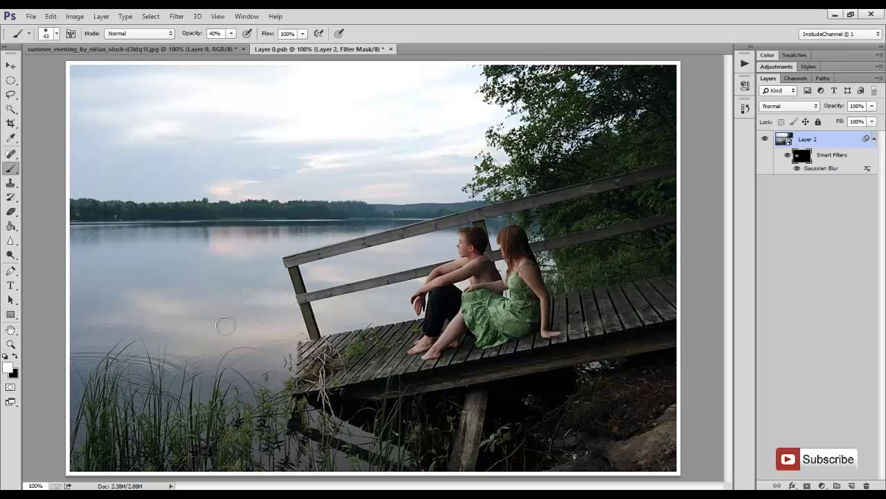
mouse_move(142, 323)
left_mouse_down()
mouse_move(79, 344)
mouse_move(79, 380)
mouse_move(143, 364)
left_mouse_up()
left_click_drag(130, 223, 106, 213)
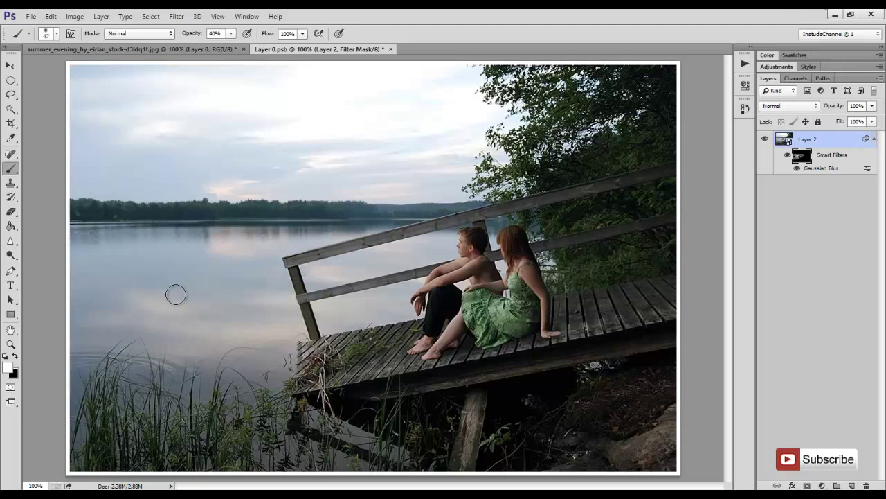
left_click_drag(174, 293, 208, 291)
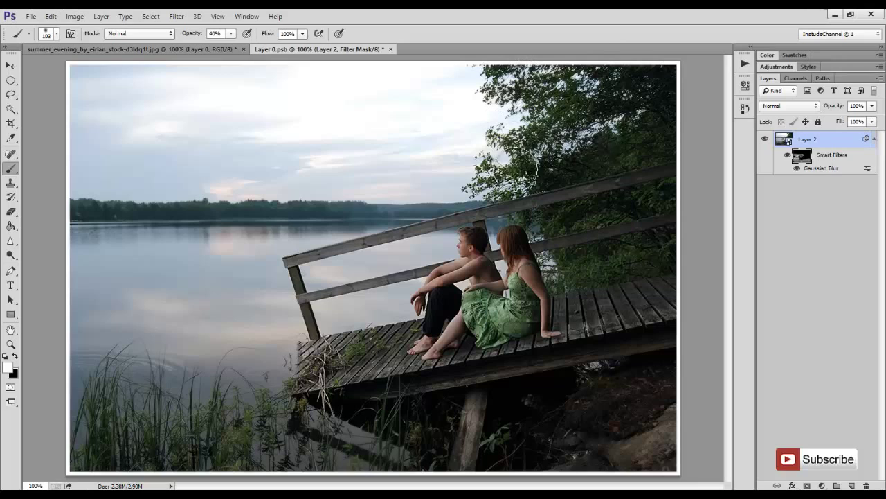
mouse_move(526, 168)
left_mouse_down()
mouse_move(510, 191)
mouse_move(531, 228)
left_mouse_up()
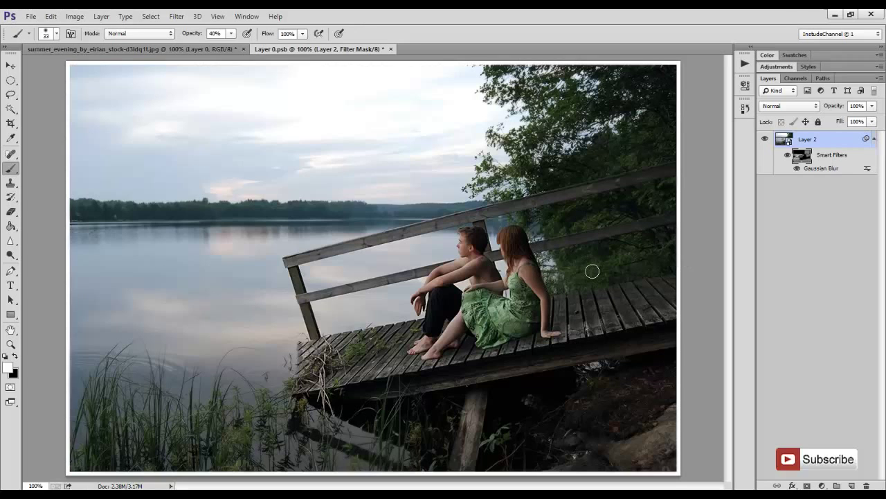
left_click(177, 16)
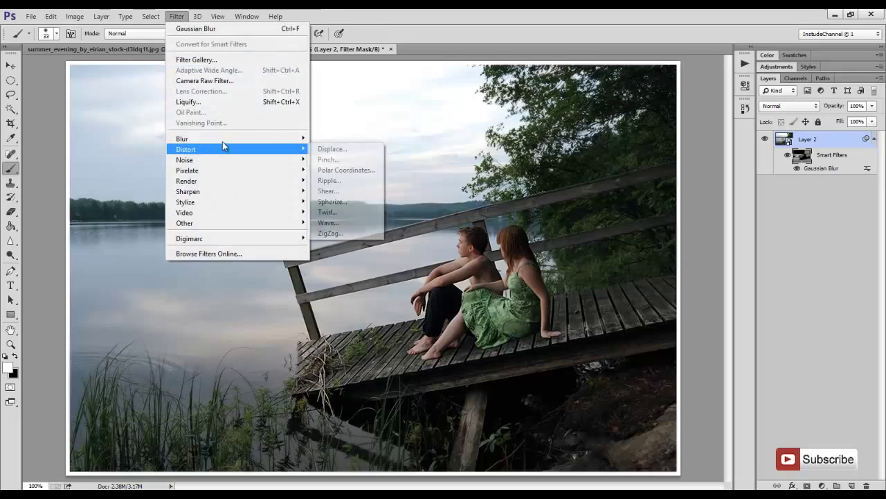
mouse_move(208, 138)
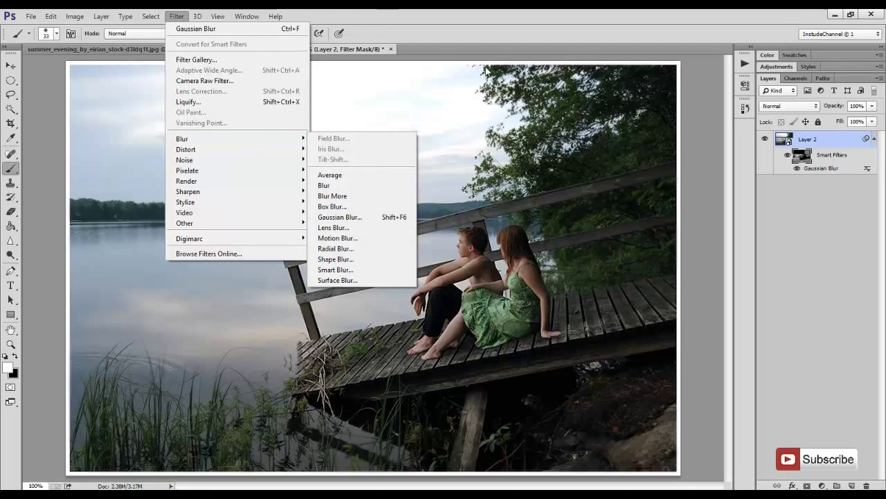
Step: Save and close Layer 0.psb to return to the summer_evening photo
left_click(518, 31)
left_click(391, 49)
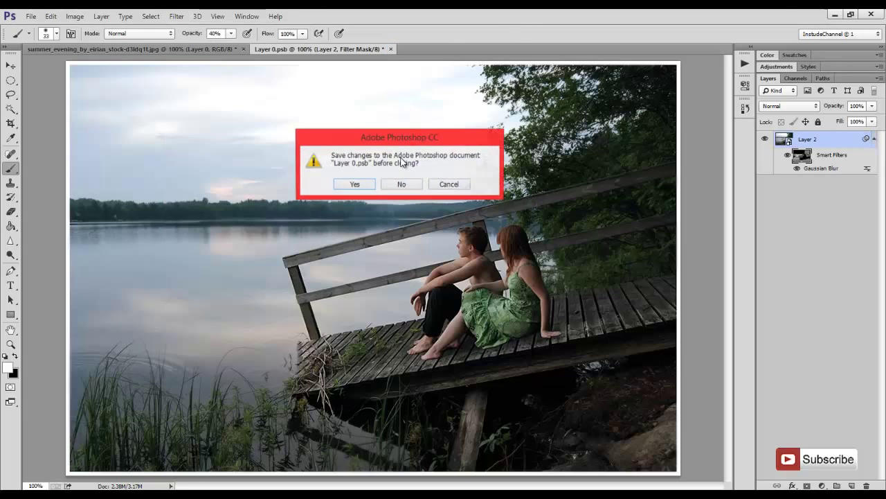
left_click(356, 184)
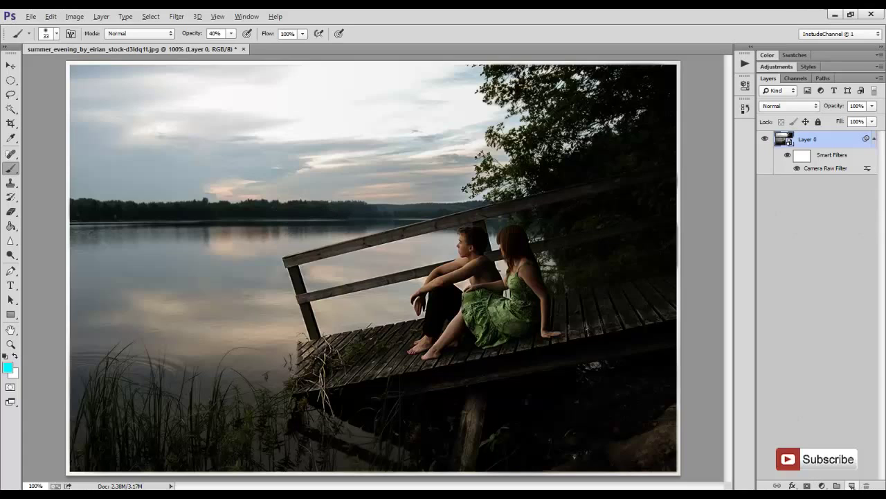
Step: Create a new layer named 'dodge' in Soft Light blend mode
left_click(851, 485, "alt")
type("dodge")
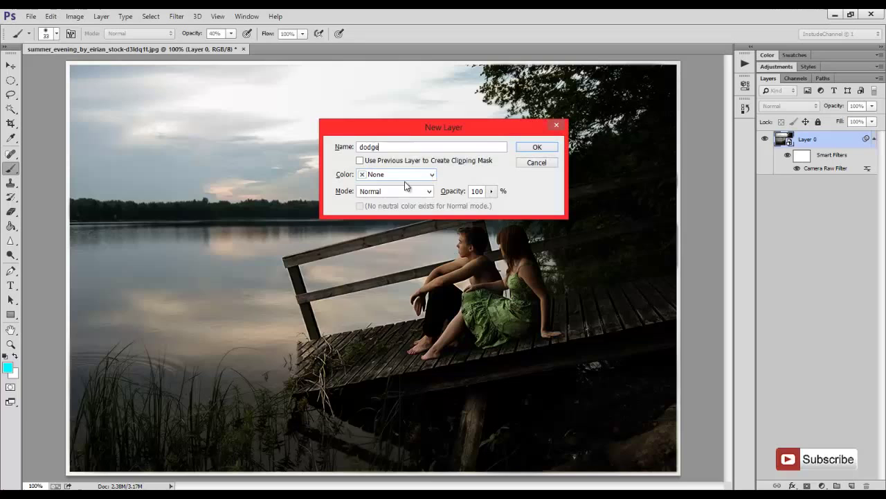
left_click(406, 191)
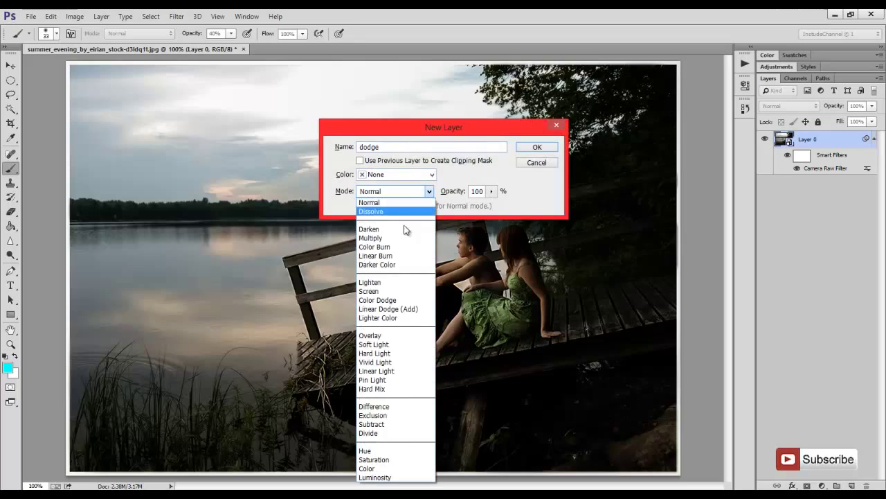
left_click(411, 344)
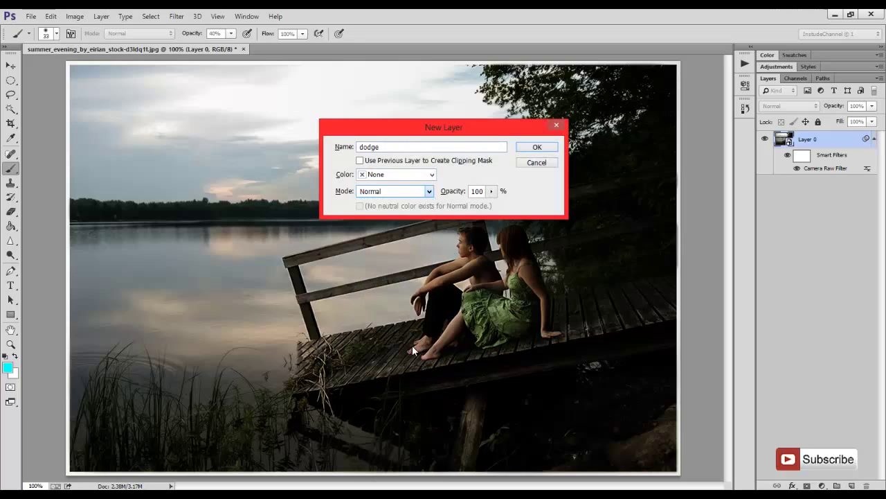
left_click(547, 147)
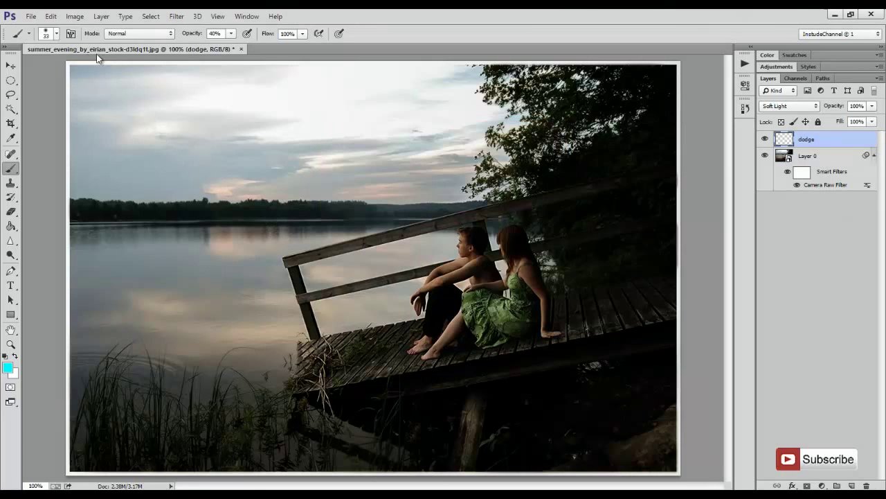
Step: Fill the dodge layer with 50% gray at Normal blending
left_click(50, 16)
left_click(97, 175)
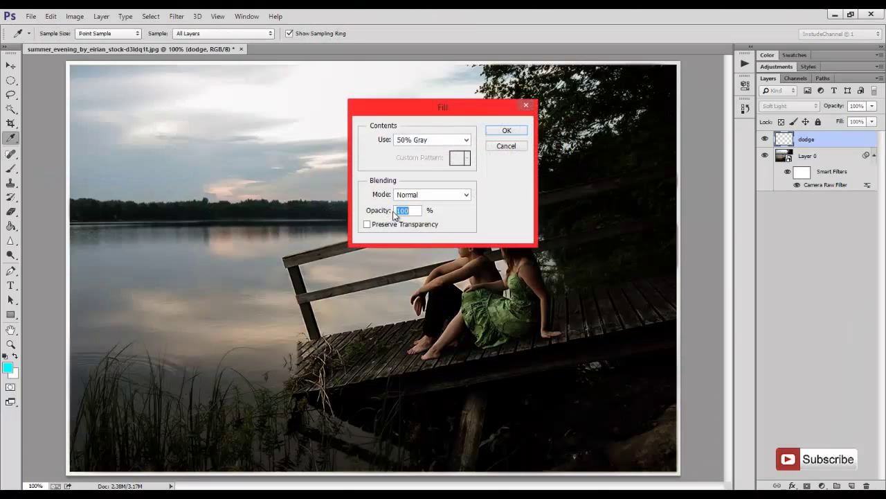
left_click(415, 194)
left_click(512, 115)
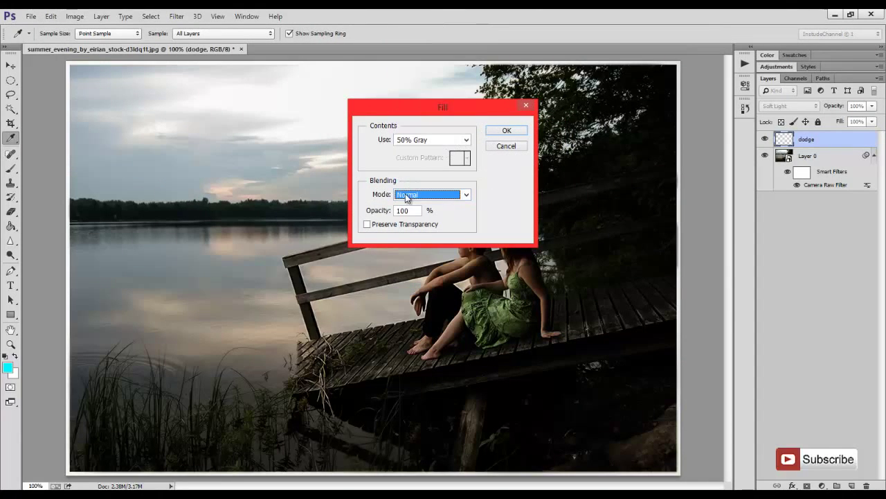
left_click(506, 130)
key("b")
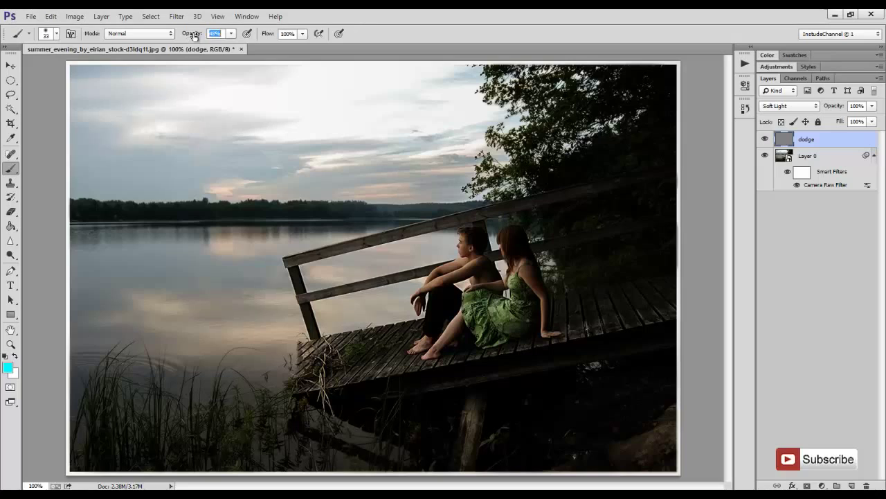
Step: Lighten the couple and the dock with the Dodge tool at 50% opacity
key("5")
left_click(11, 254)
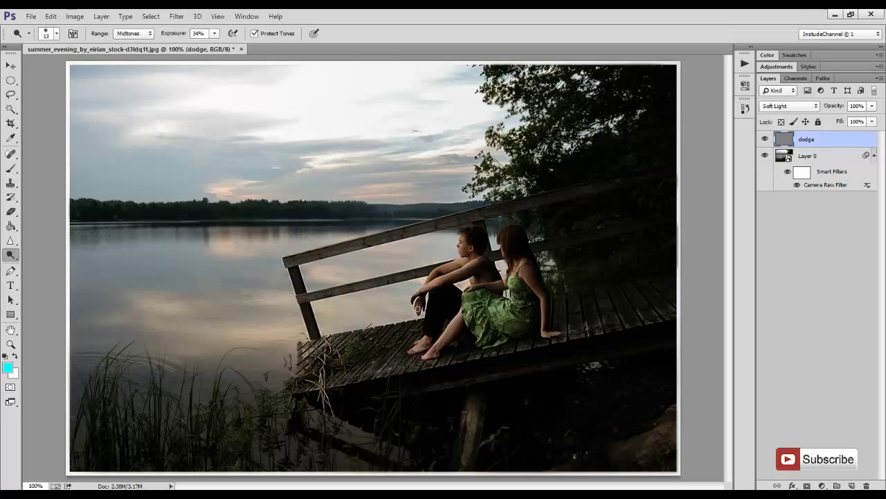
left_click_drag(430, 298, 455, 264)
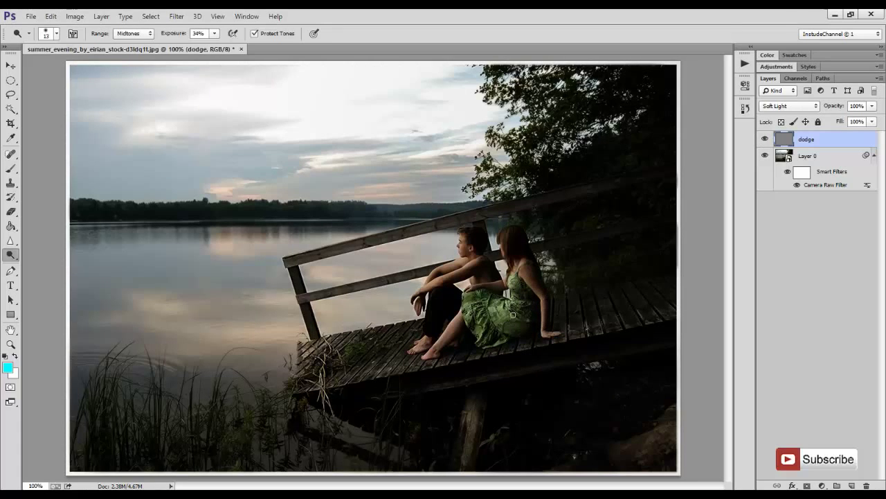
key("bracketright")
key("bracketright")
key("bracketright")
key("bracketleft")
key("bracketleft")
key("bracketleft")
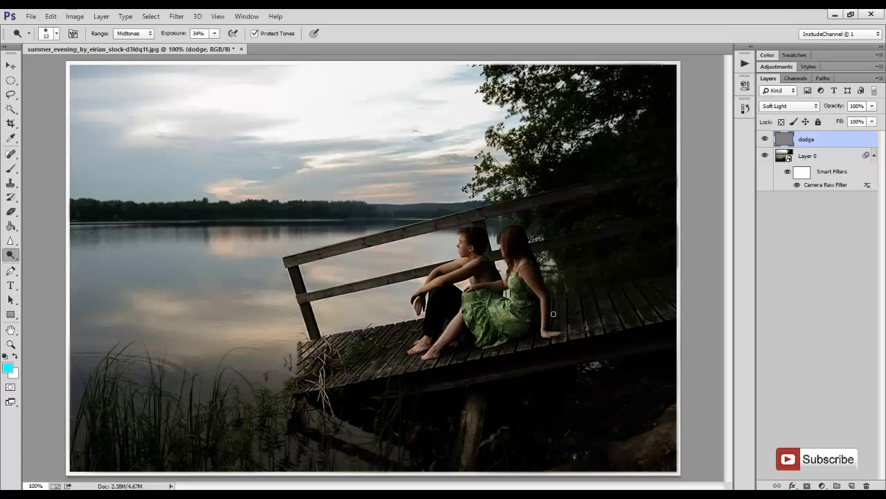
key("bracketright")
key("bracketright")
key("bracketright")
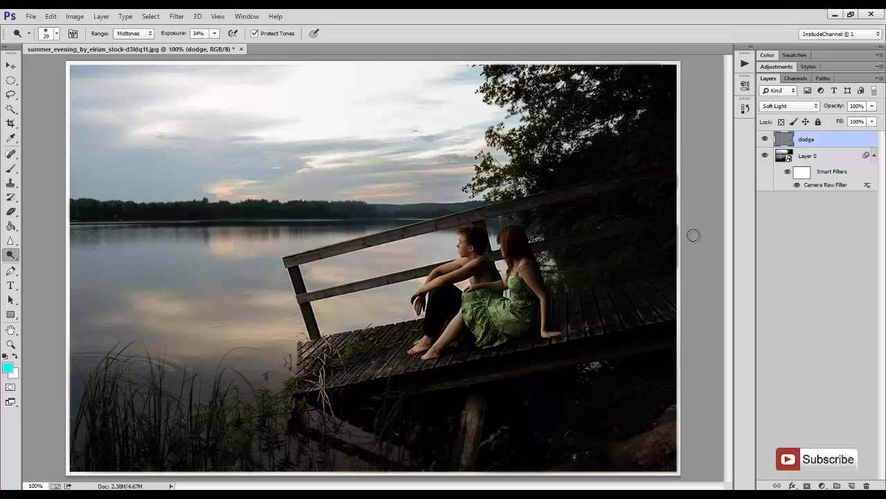
Step: Combine Layer 0 and dodge into one smart object and open Camera Raw on it
left_click(842, 161, "shift")
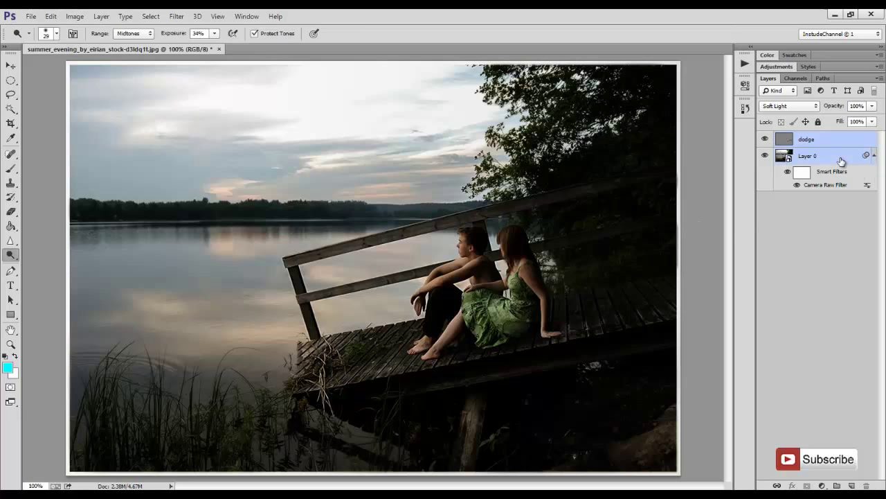
left_click(879, 77)
left_click(817, 182)
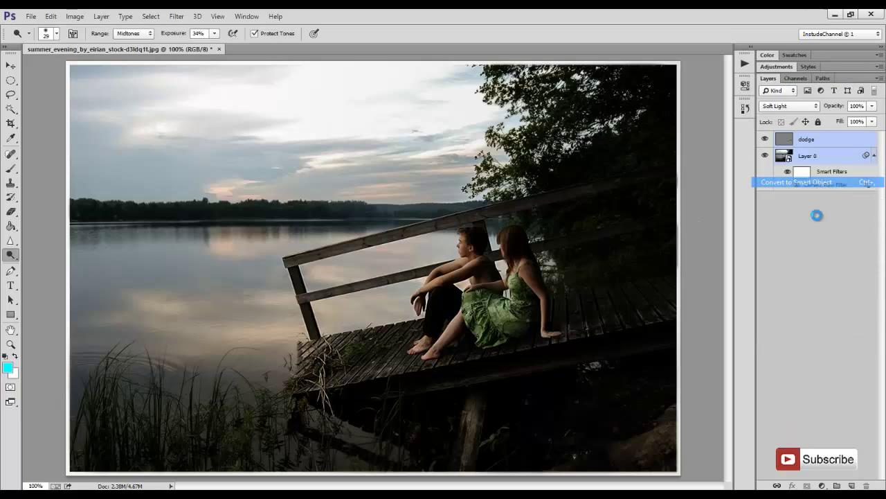
left_click(173, 16)
left_click(199, 80)
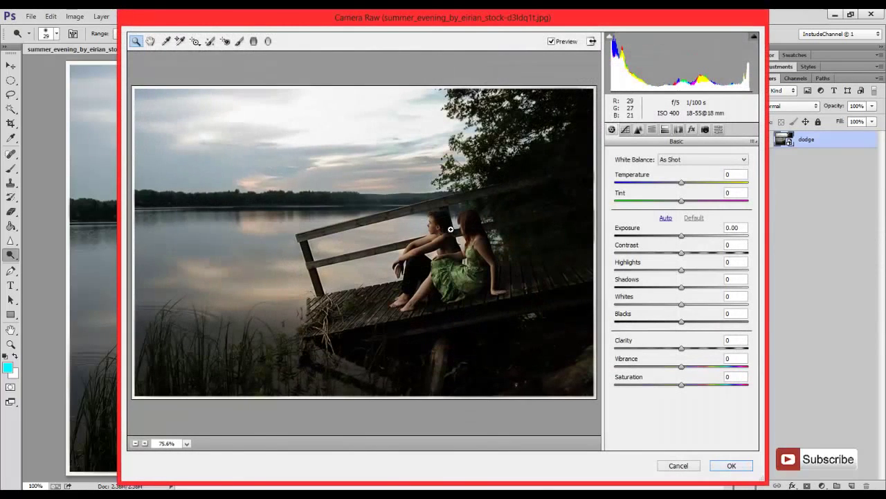
Step: Add Grain amount 12 and a -34 darkening post-crop vignette in the Effects settings
left_click(691, 129)
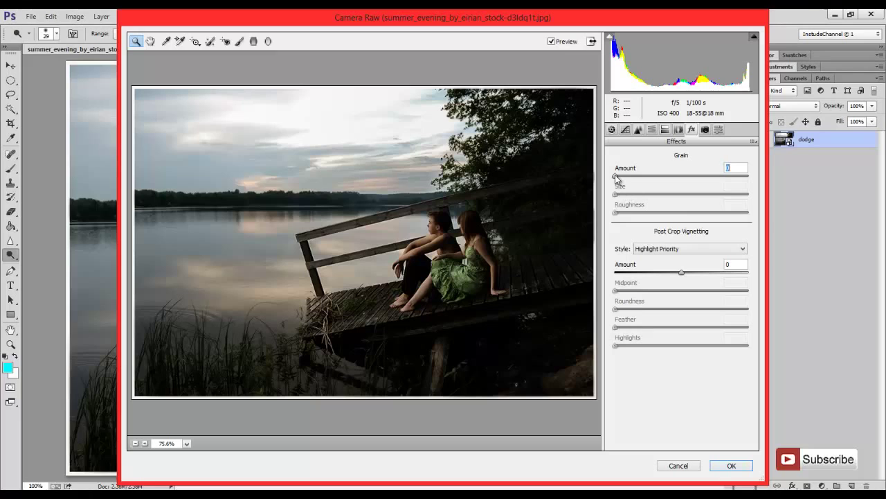
left_click_drag(616, 177, 632, 189)
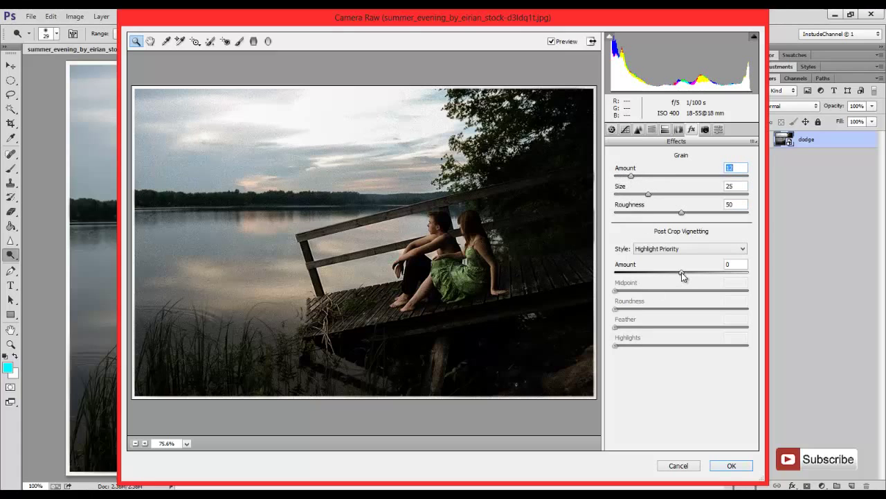
mouse_move(682, 275)
left_mouse_down()
mouse_move(660, 274)
mouse_move(705, 291)
mouse_move(655, 277)
mouse_move(662, 277)
left_mouse_up()
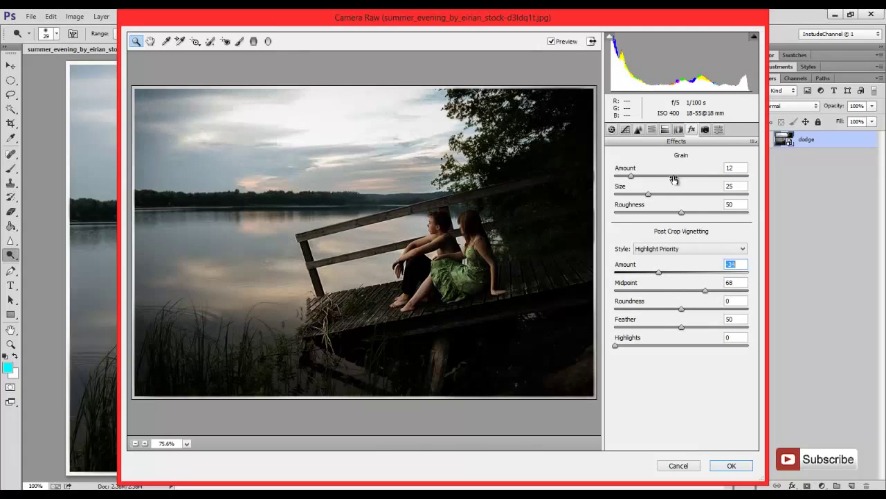
left_click(612, 130)
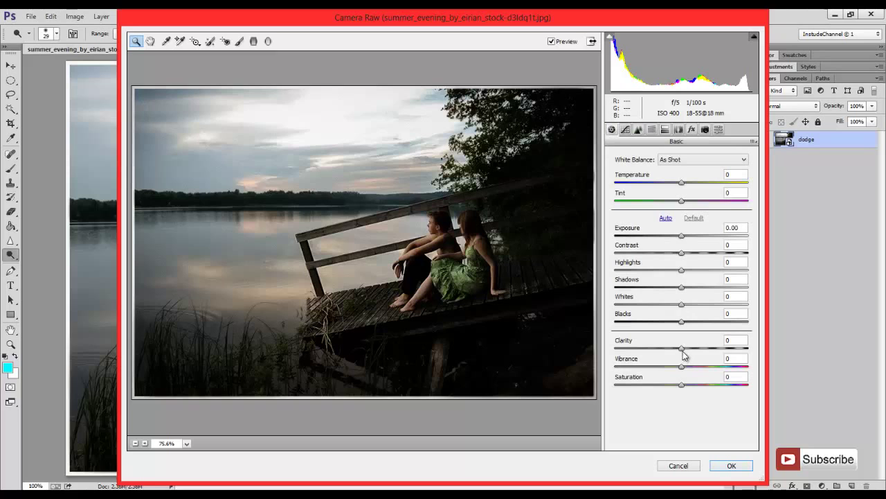
Step: Set Clarity +44, Exposure -0.15, Temperature +15 and Highlights +29 in the Basic tab
left_click_drag(682, 348, 711, 352)
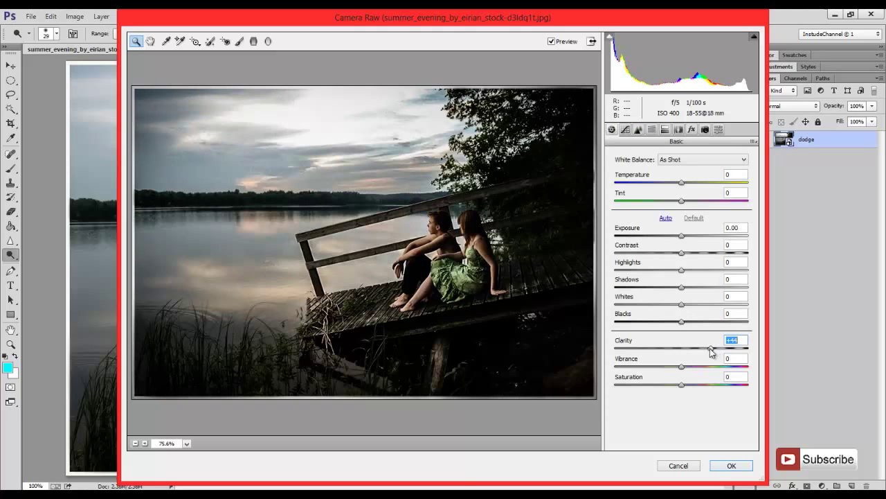
left_click_drag(682, 236, 679, 236)
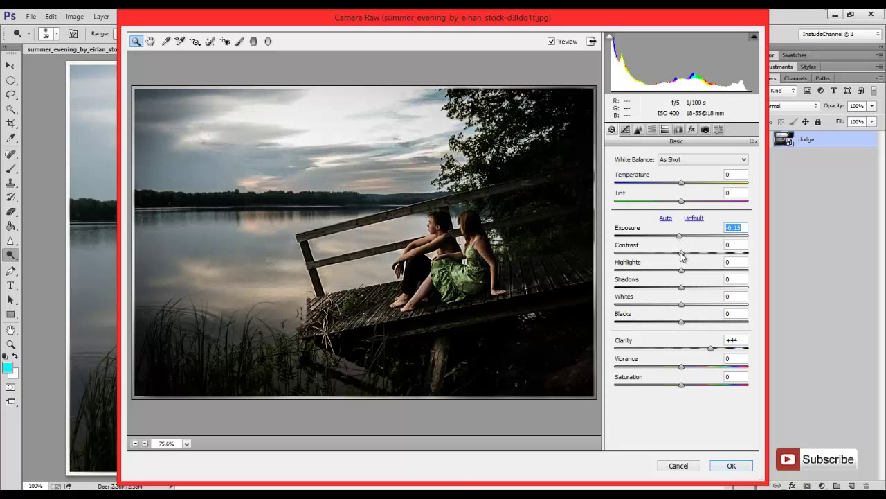
left_click_drag(681, 183, 689, 187)
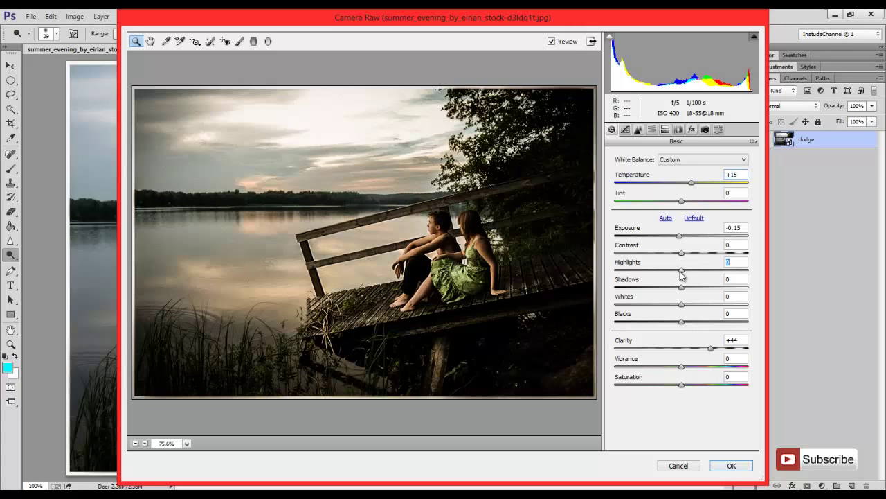
mouse_move(681, 272)
left_mouse_down()
mouse_move(659, 274)
mouse_move(706, 275)
left_mouse_up()
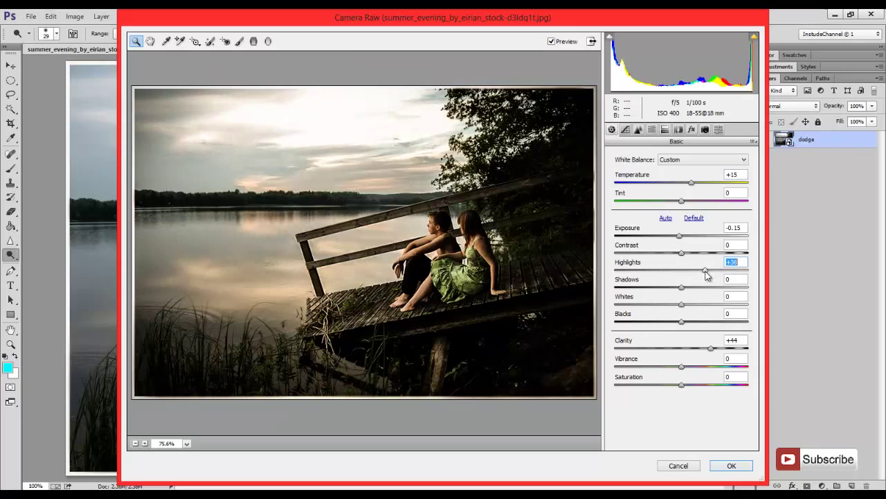
Step: Set Whites +3, Shadows -48, Contrast -4 and Vibrance -26 for a muted look
mouse_move(682, 305)
left_mouse_down()
mouse_move(663, 313)
mouse_move(680, 285)
mouse_move(638, 289)
mouse_move(651, 291)
left_mouse_up()
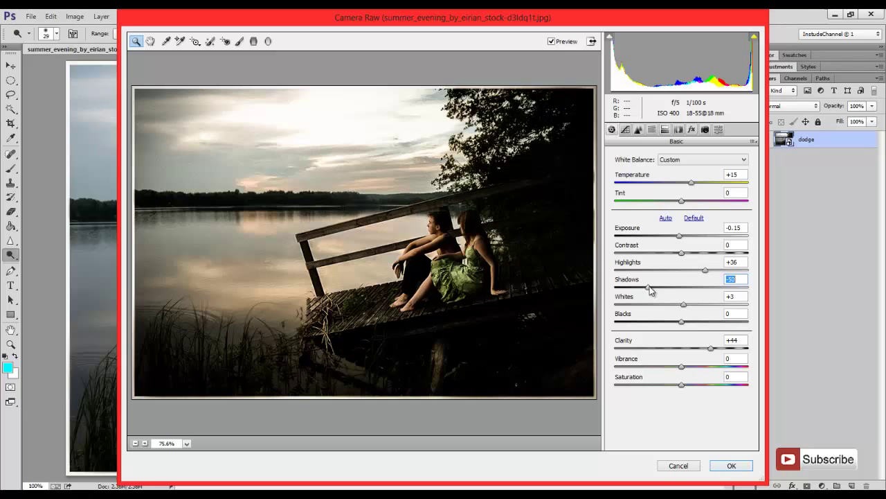
mouse_move(682, 257)
left_mouse_down()
mouse_move(638, 258)
mouse_move(710, 259)
mouse_move(679, 258)
mouse_move(672, 273)
mouse_move(704, 275)
left_mouse_up()
mouse_move(683, 366)
left_mouse_down()
mouse_move(703, 366)
mouse_move(657, 367)
mouse_move(689, 384)
left_mouse_up()
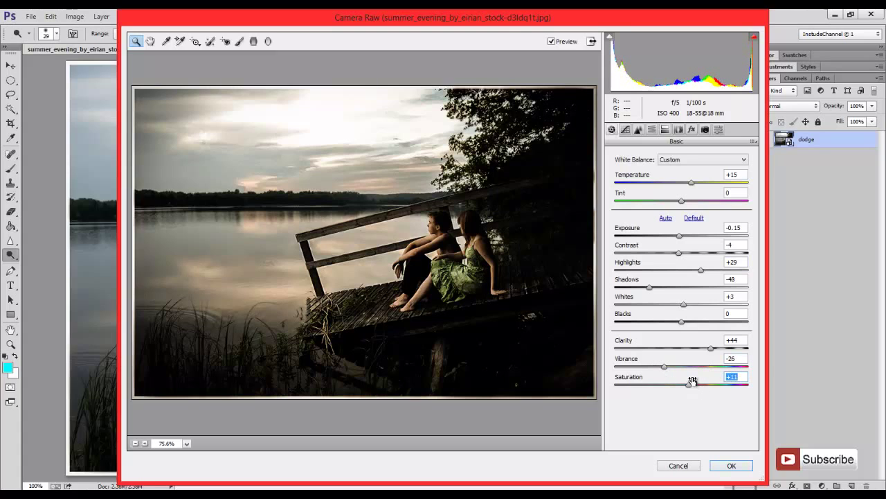
left_click(692, 129)
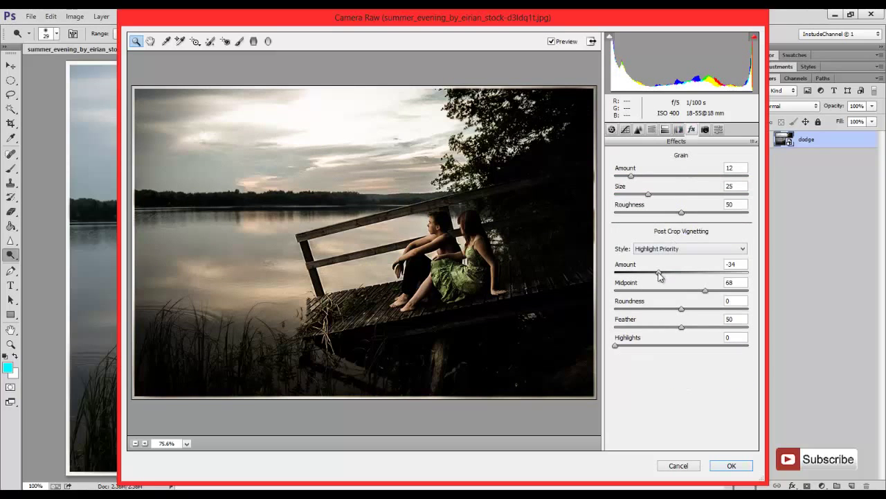
Step: Deepen the vignette Amount to -37 and raise the Feather for a softer edge
mouse_move(659, 271)
left_mouse_down()
mouse_move(644, 271)
mouse_move(658, 273)
left_mouse_up()
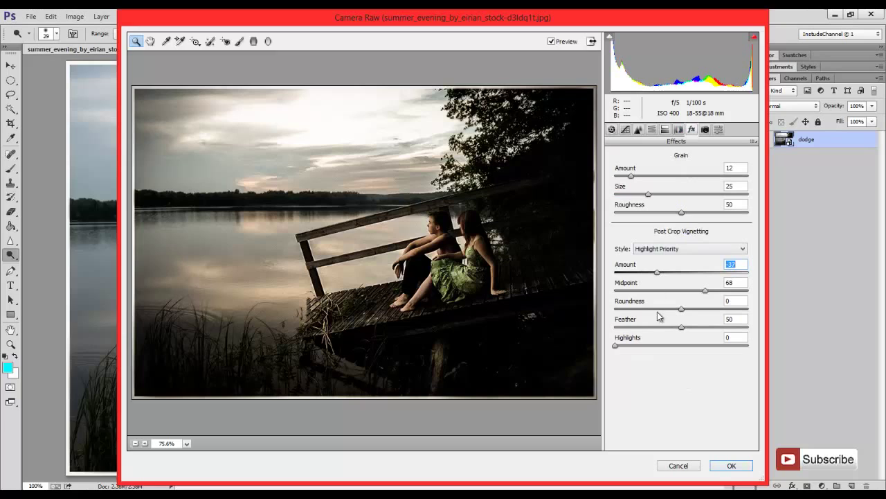
mouse_move(682, 327)
left_mouse_down()
mouse_move(658, 328)
mouse_move(691, 333)
left_mouse_up()
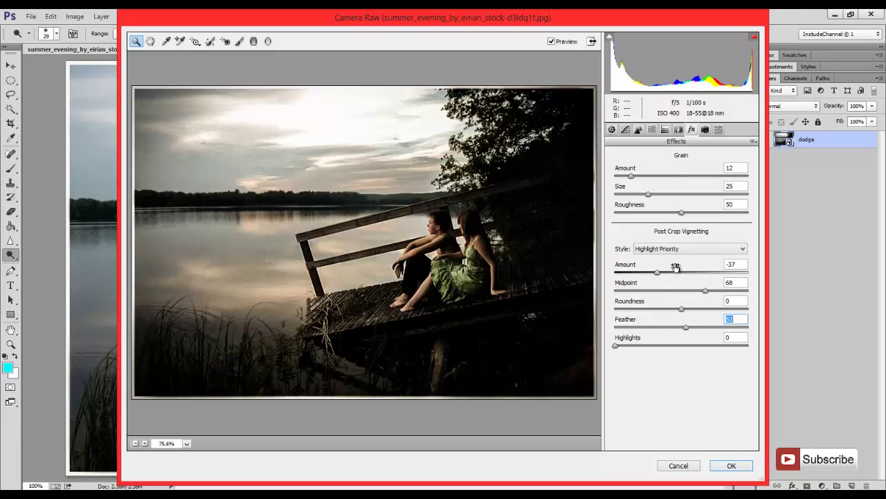
left_click(718, 131)
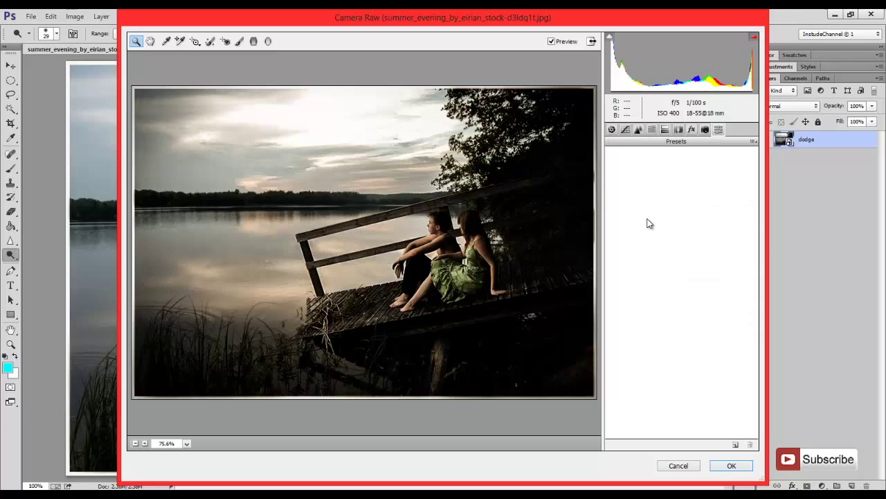
Step: Compare the grade against the original, then apply the Camera Raw Filter to the dodge layer
left_click(553, 42)
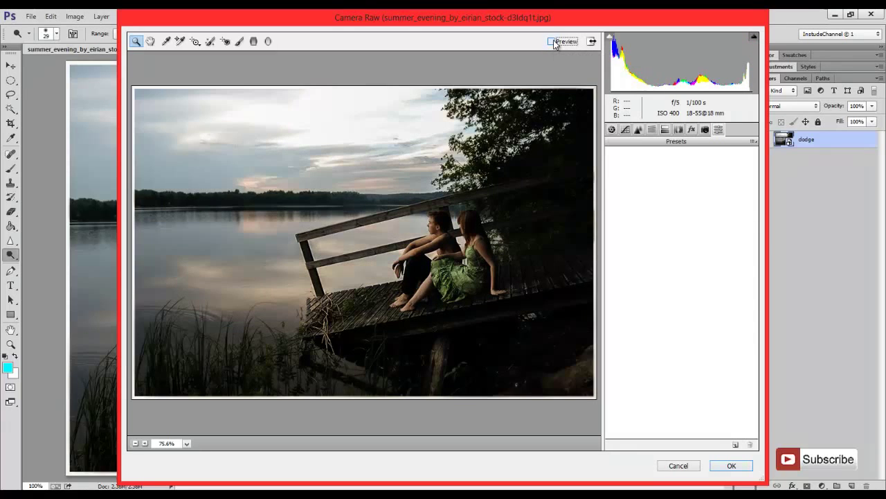
left_click(553, 41)
left_click(729, 465)
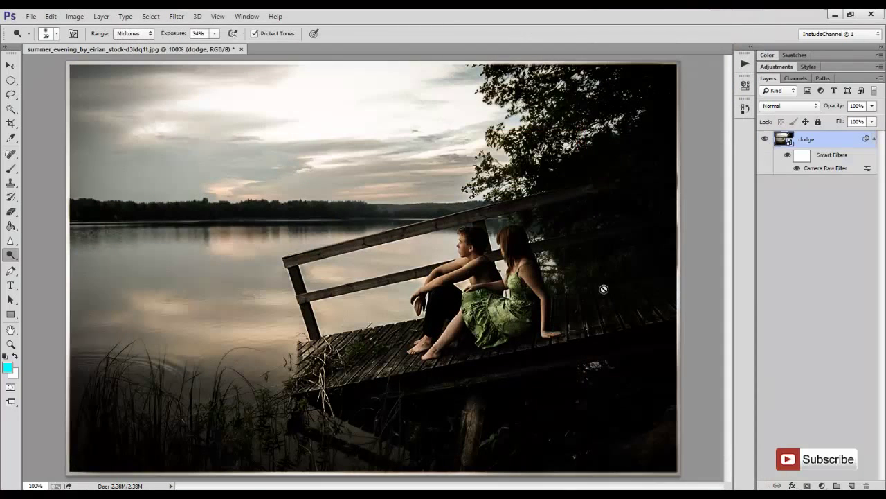
Step: Hide the panels, revert summer_evening to its original state, and view it at 100%
key("Tab")
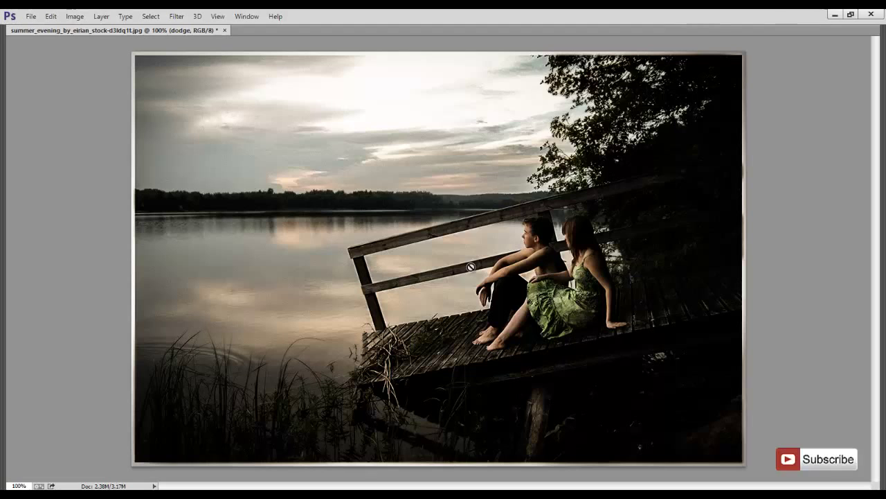
left_click(31, 16)
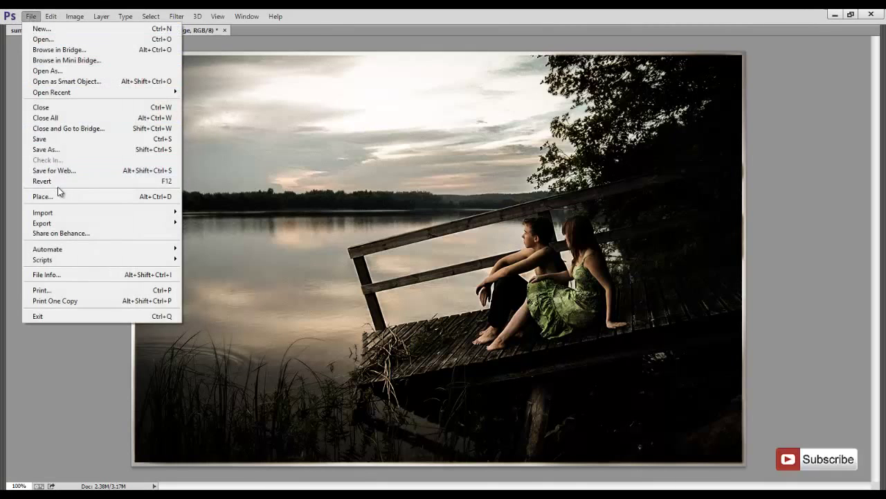
left_click(59, 181)
key("ctrl+1")
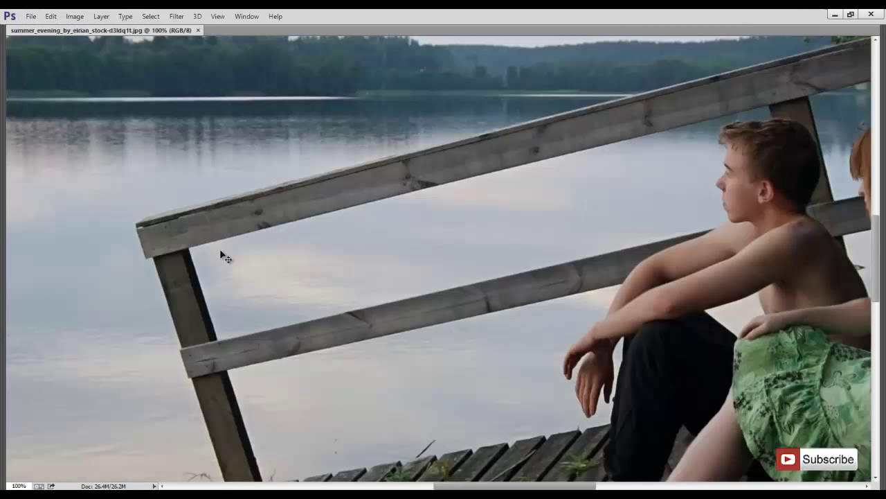